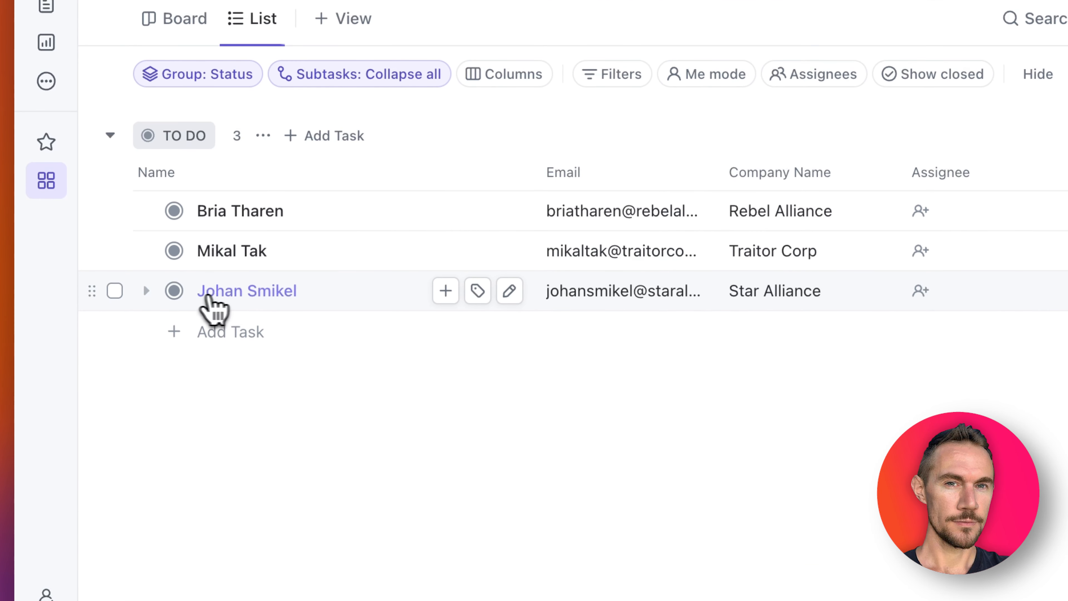
left_click(174, 290)
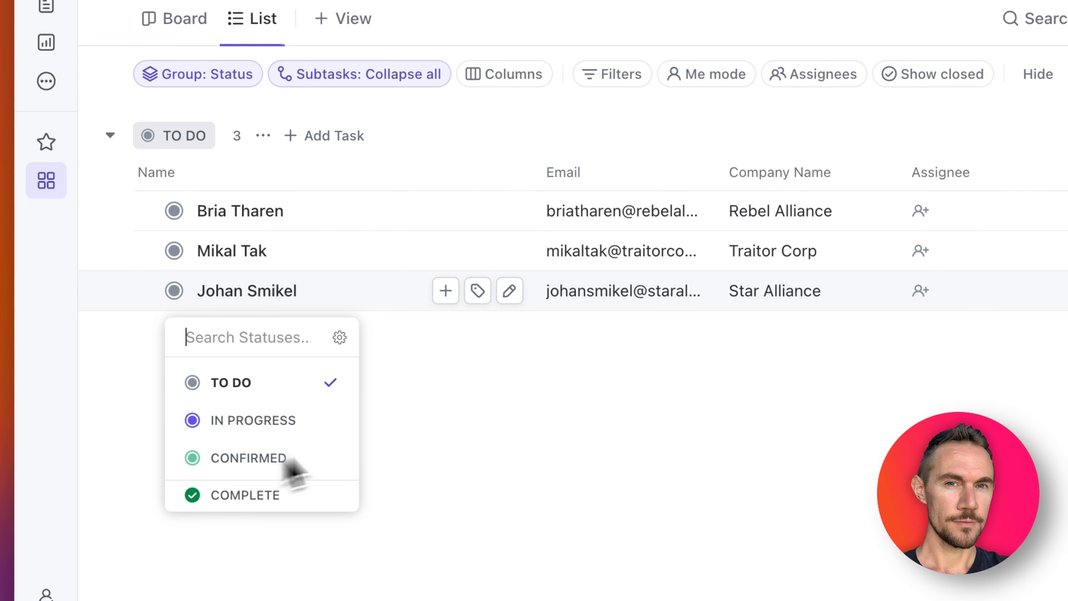
left_click(447, 412)
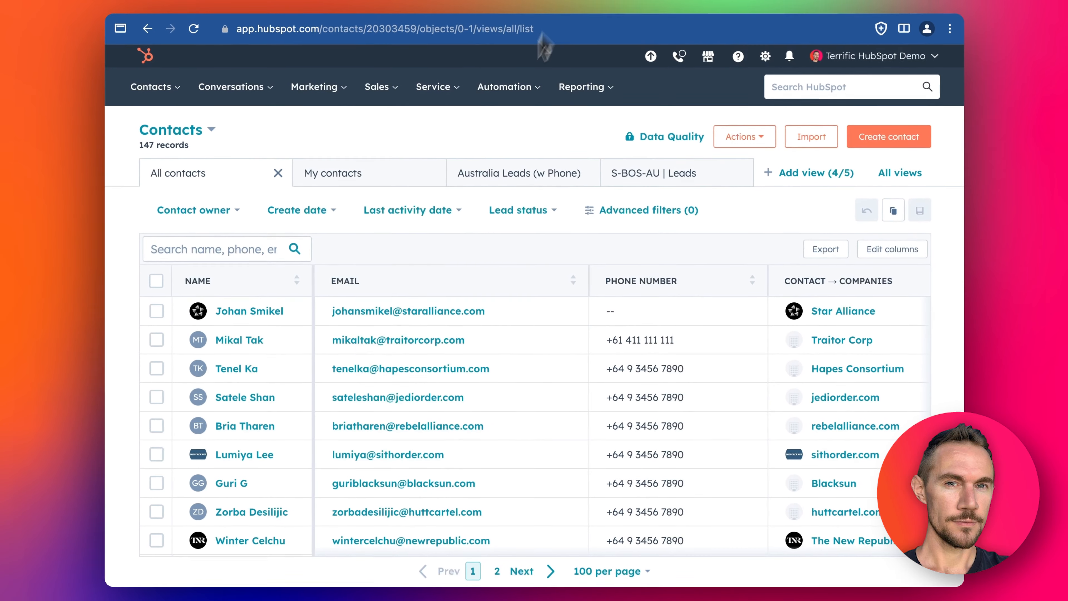
left_click(376, 87)
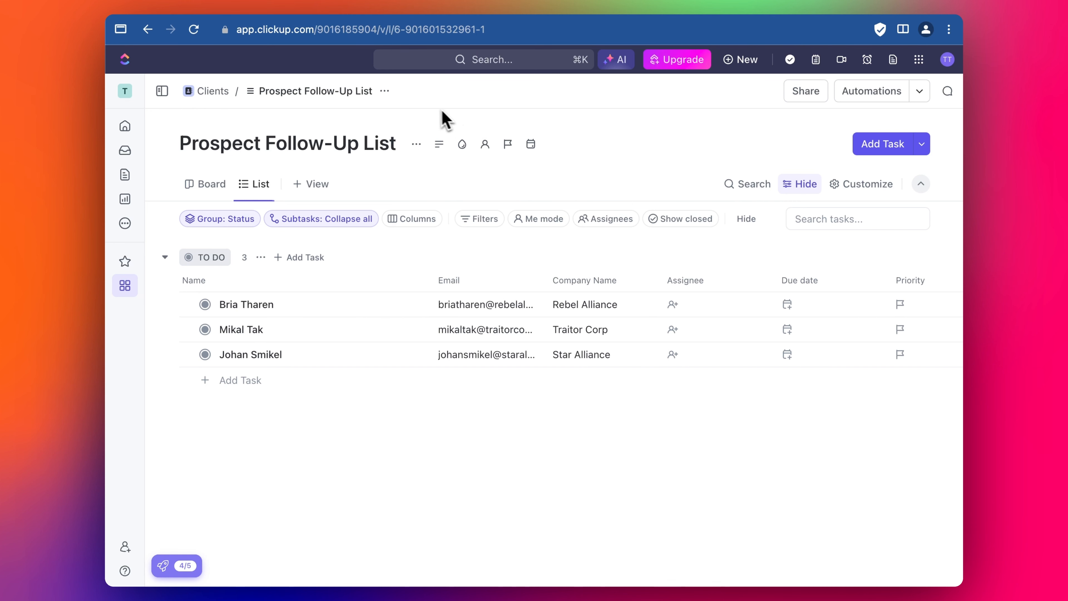
- Switch to Zapier and generate a Zap from the prompt "When a task is updated in Clickup then create a new deal in Hubspot"
left_click(268, 6)
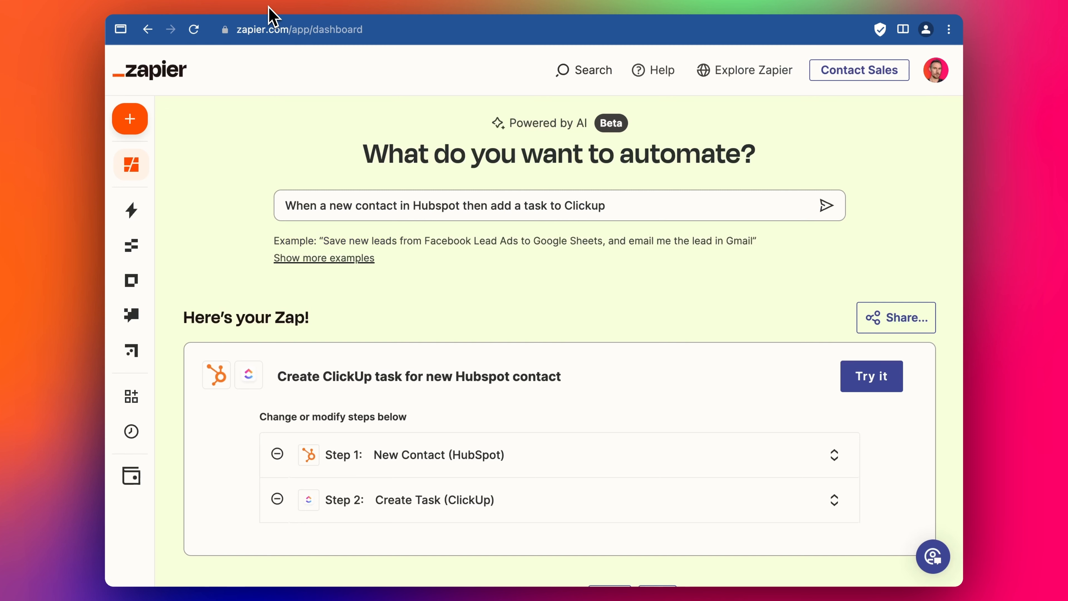
triple_click(473, 202)
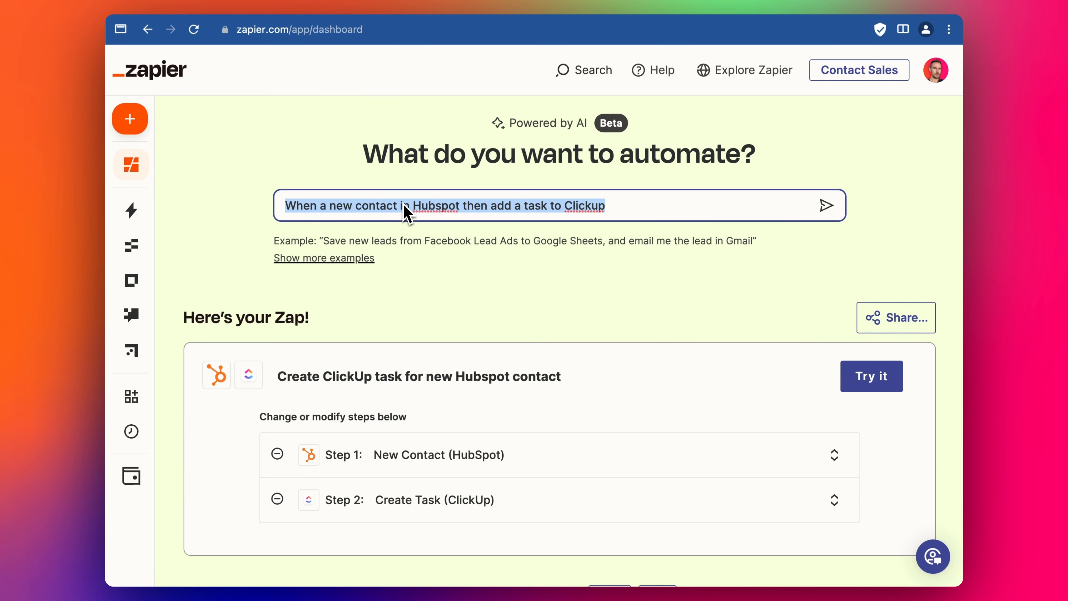
key("BackSpace")
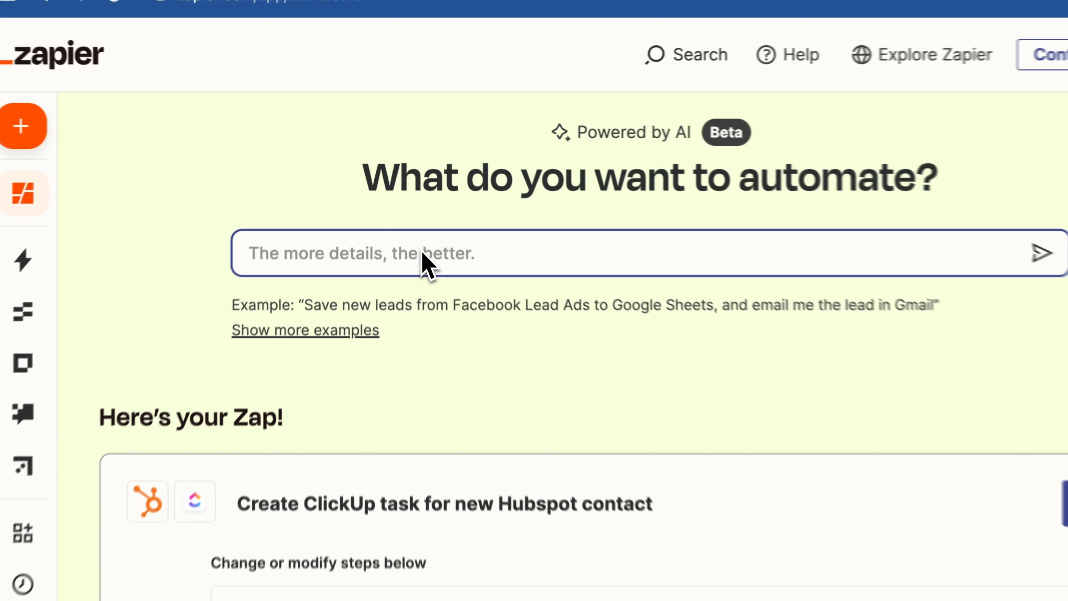
type("When a n")
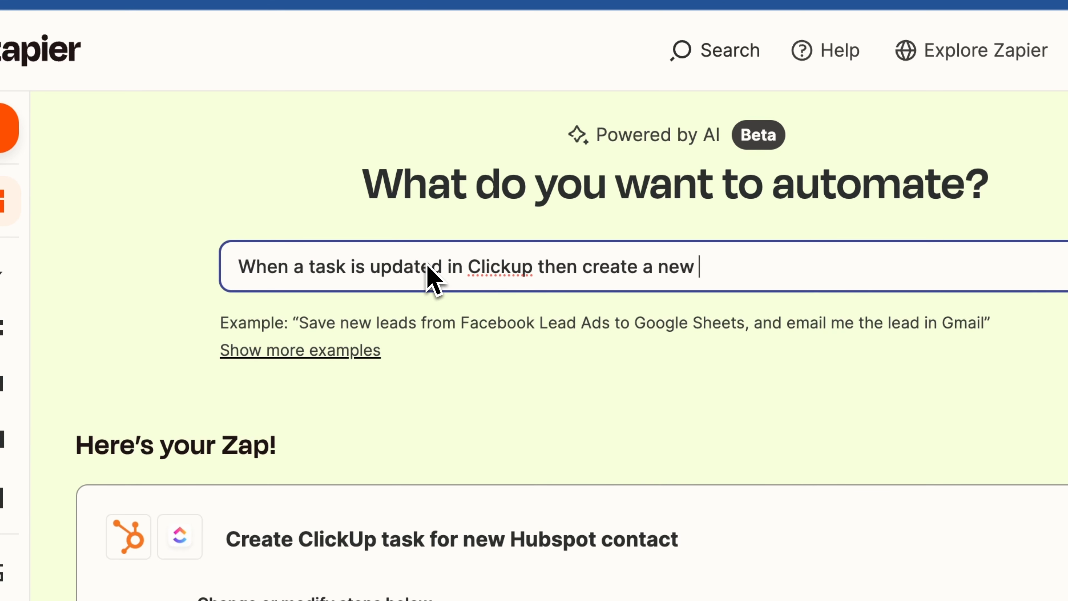
type("ot")
key("Return")
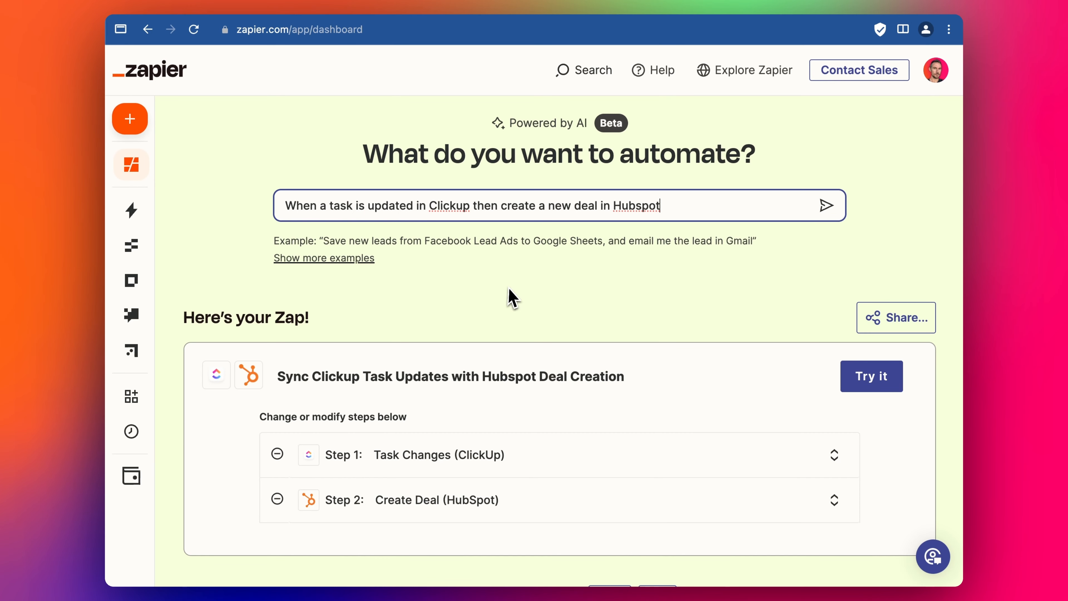
- Open the suggested Zap in the editor and choose the ClickUp Terrific Team account for its trigger
scroll(511, 298, "down", 3)
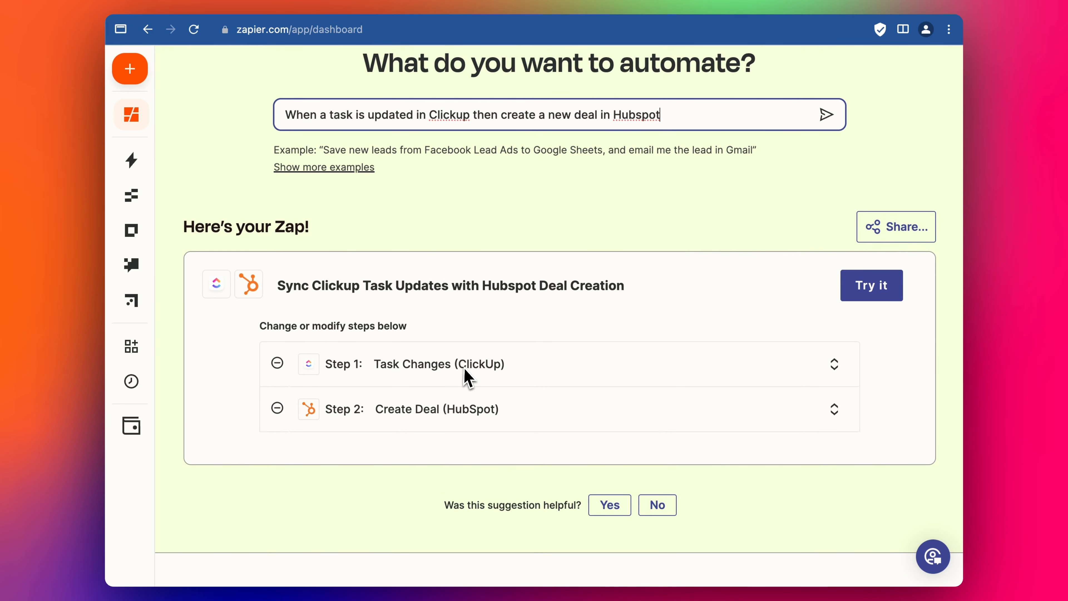
scroll(658, 226, "up", 1)
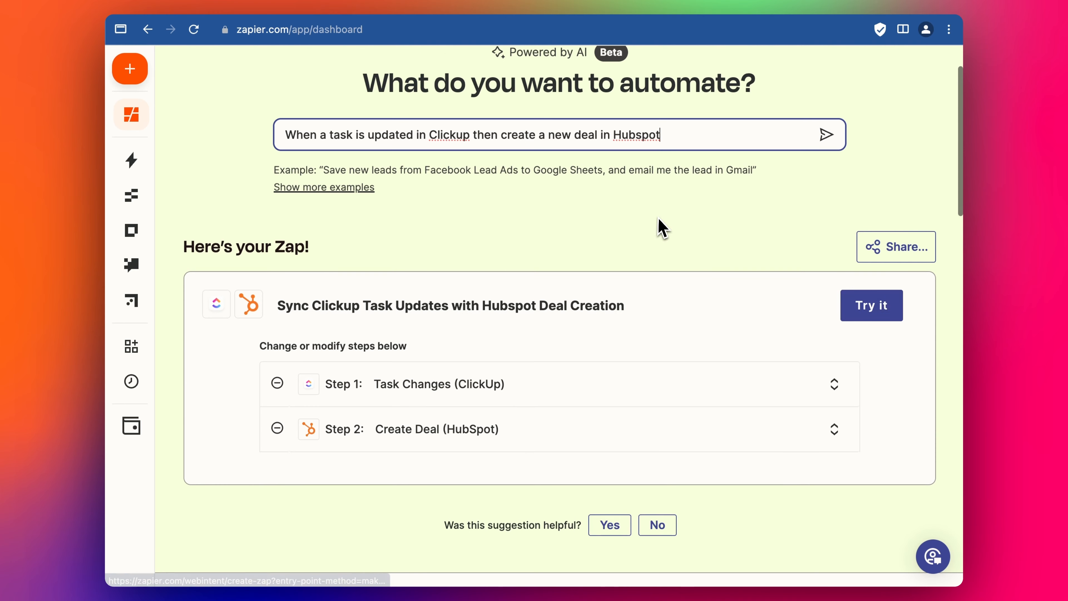
left_click(869, 309)
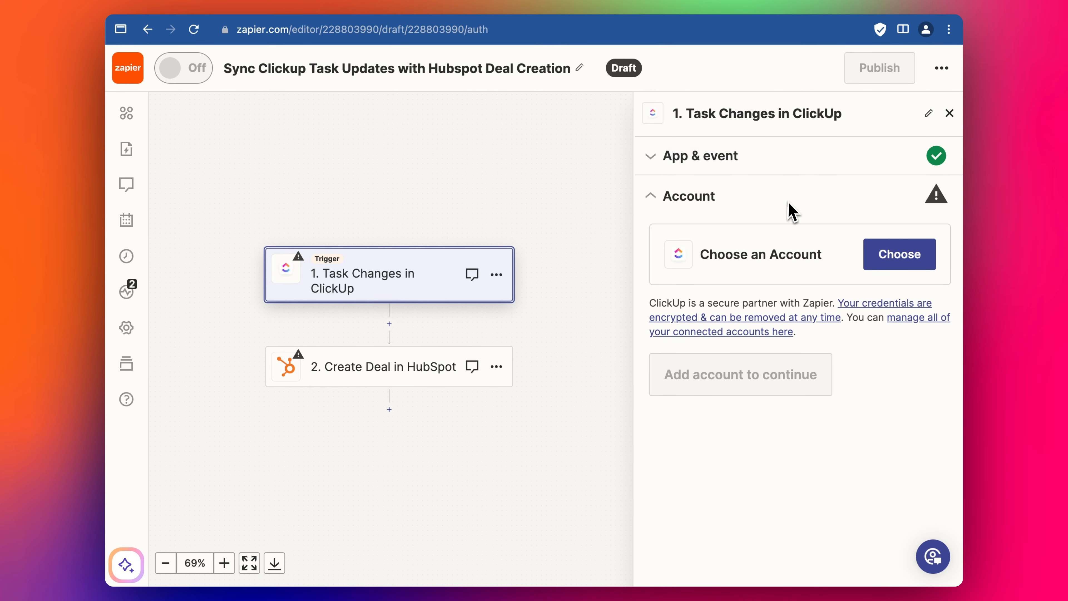
left_click(898, 257)
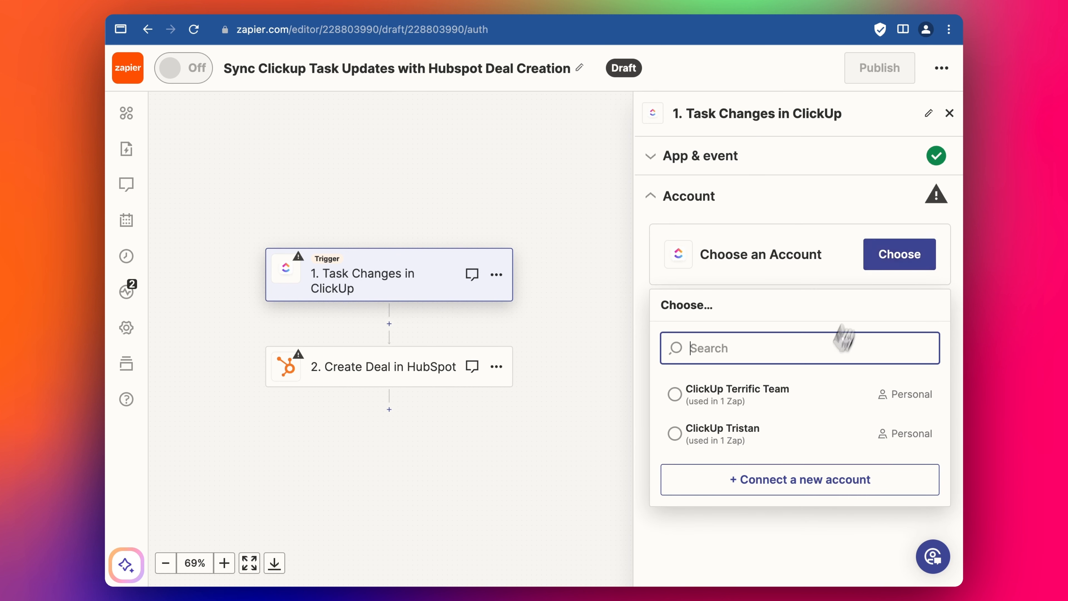
left_click(745, 395)
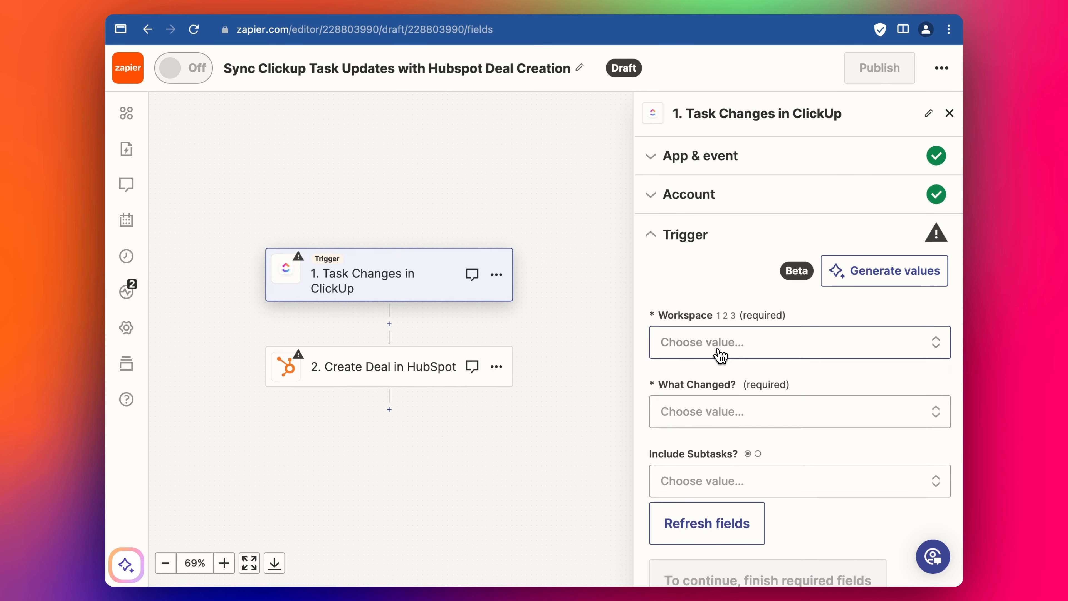
- Set the ClickUp trigger's workspace to Terrific Demo and its space to Clients
left_click(722, 354)
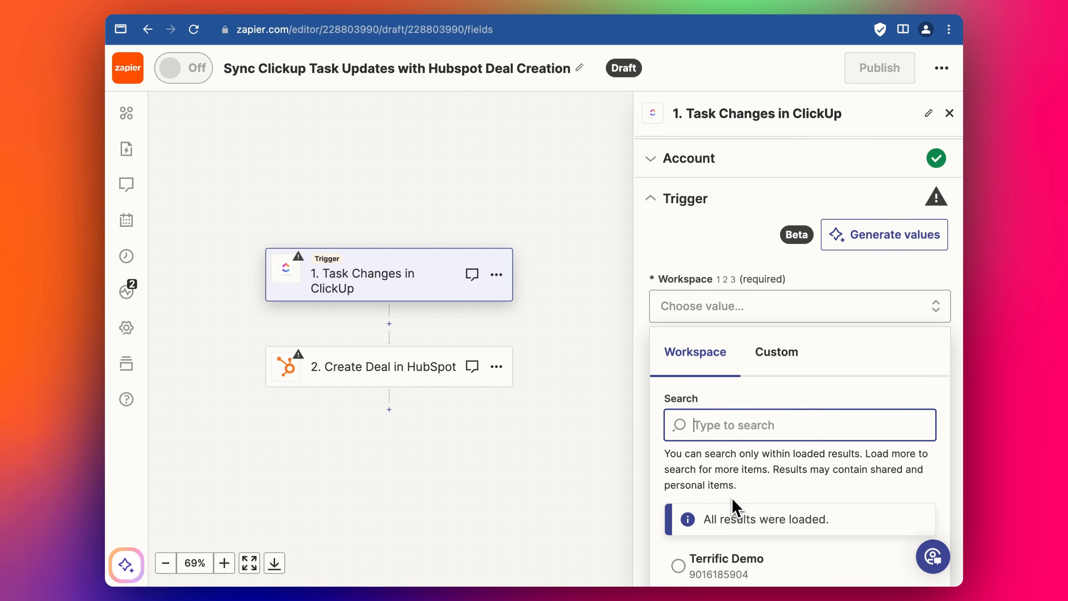
left_click(714, 563)
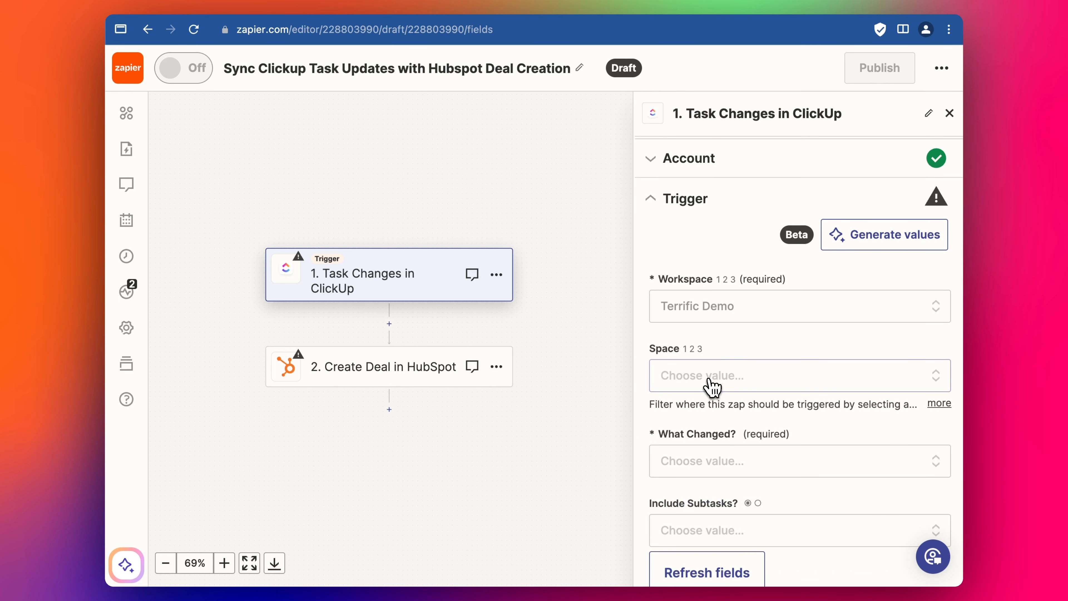
left_click(711, 383)
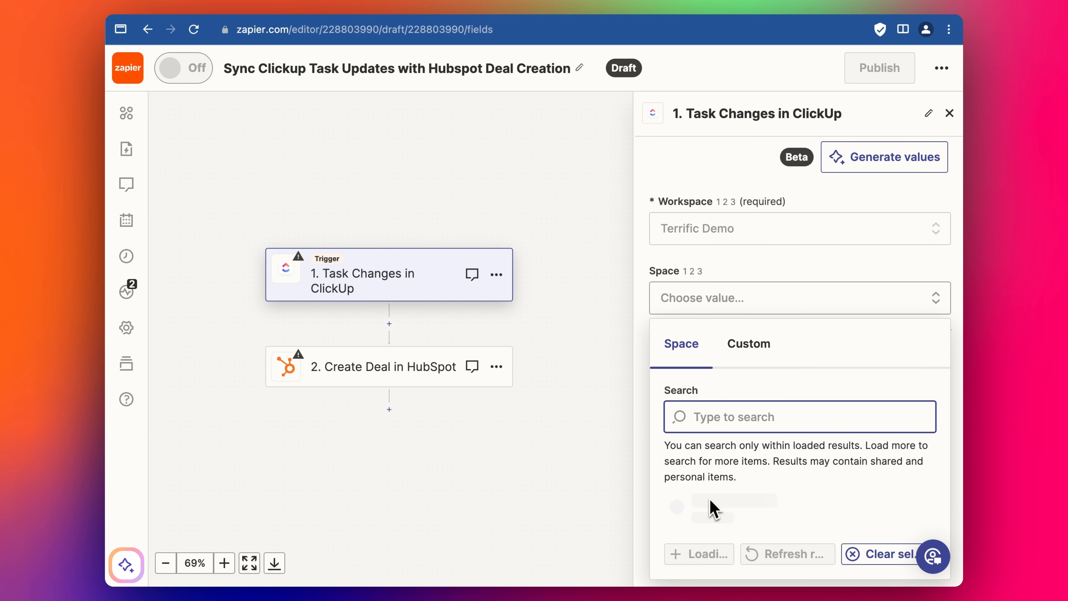
left_click(709, 531)
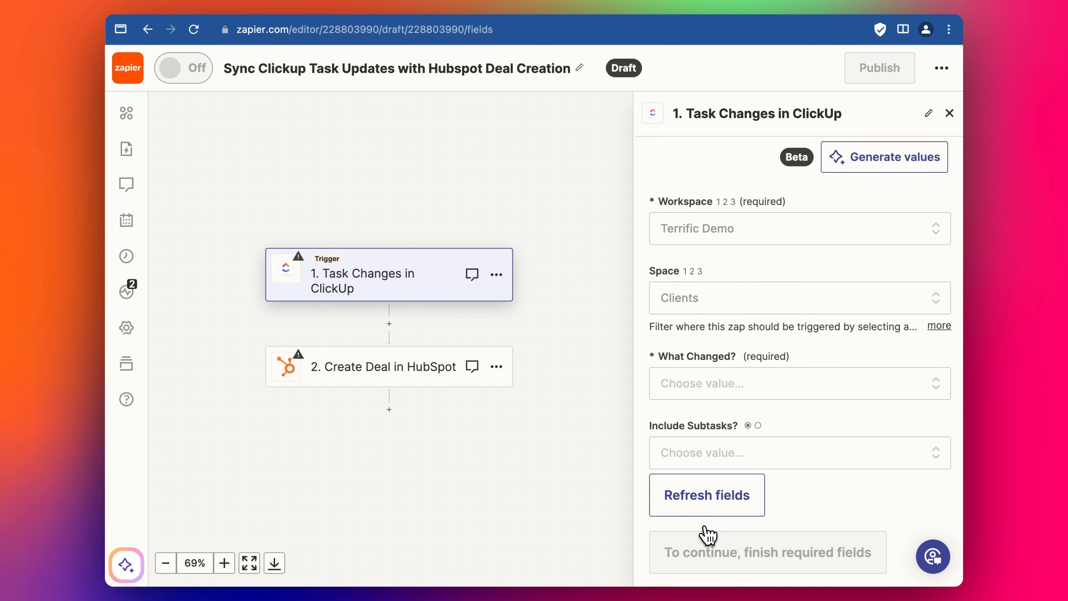
- Check the Prospect Follow-Up List's location in ClickUp and set the Zap trigger's folder to No Folder and its list to Prospect Follow-Up List
scroll(706, 368, "up", 1)
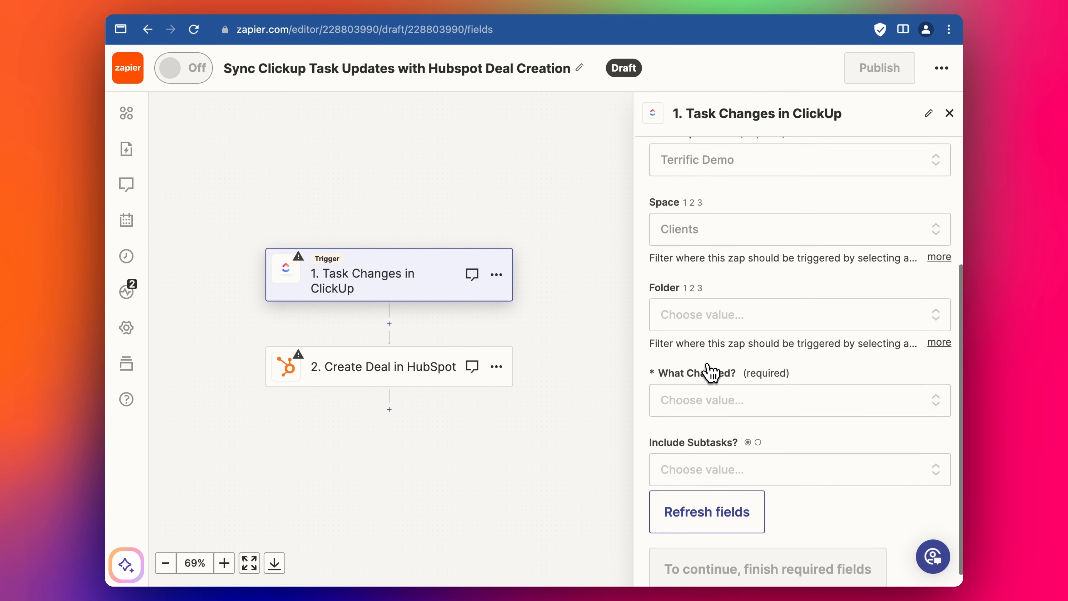
left_click(452, 8)
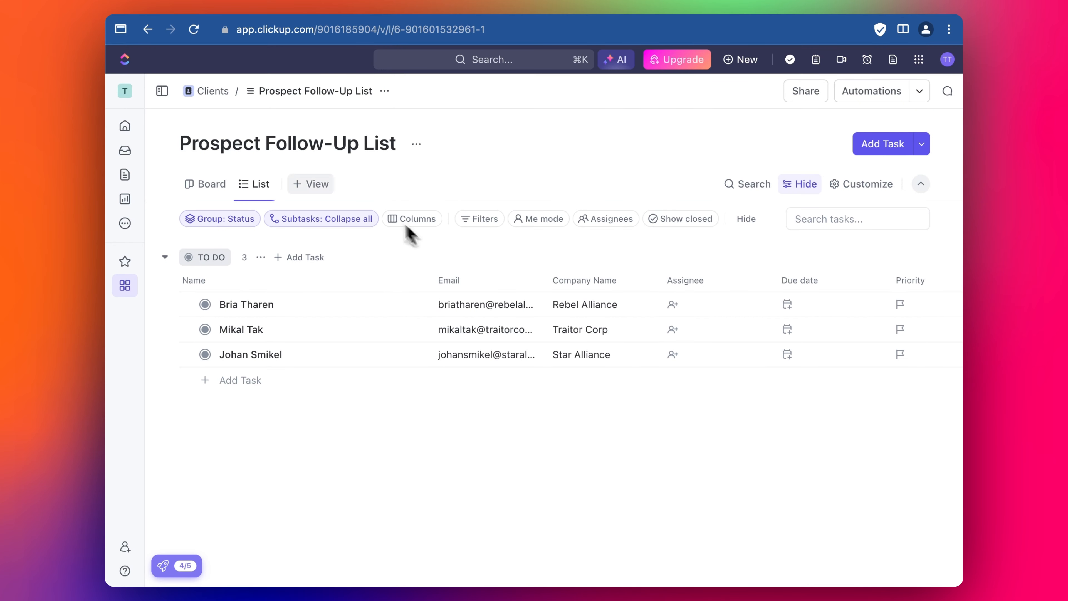
mouse_move(124, 290)
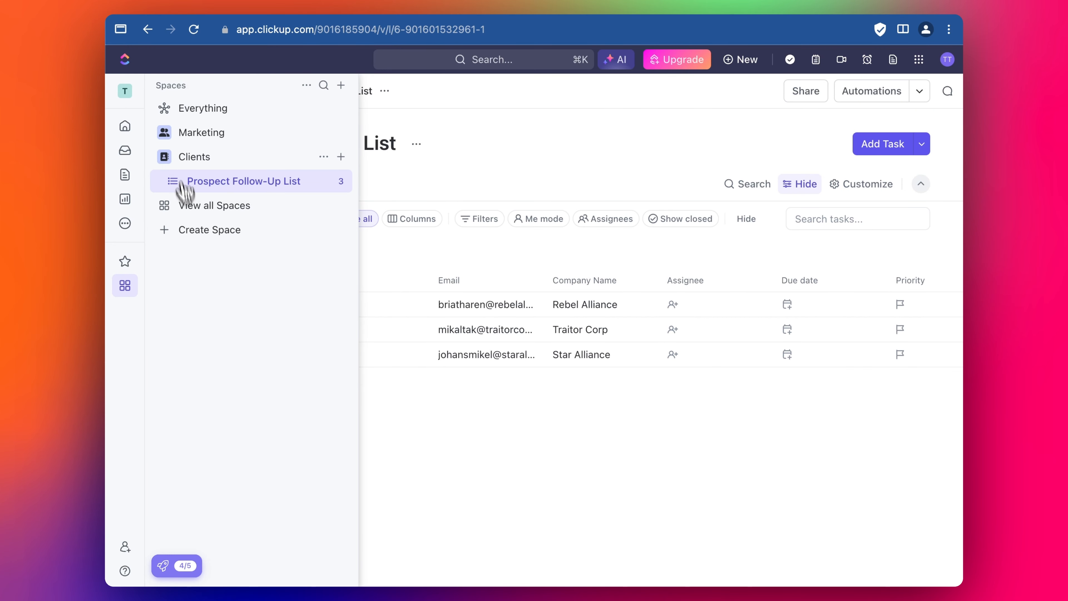
left_click(577, 7)
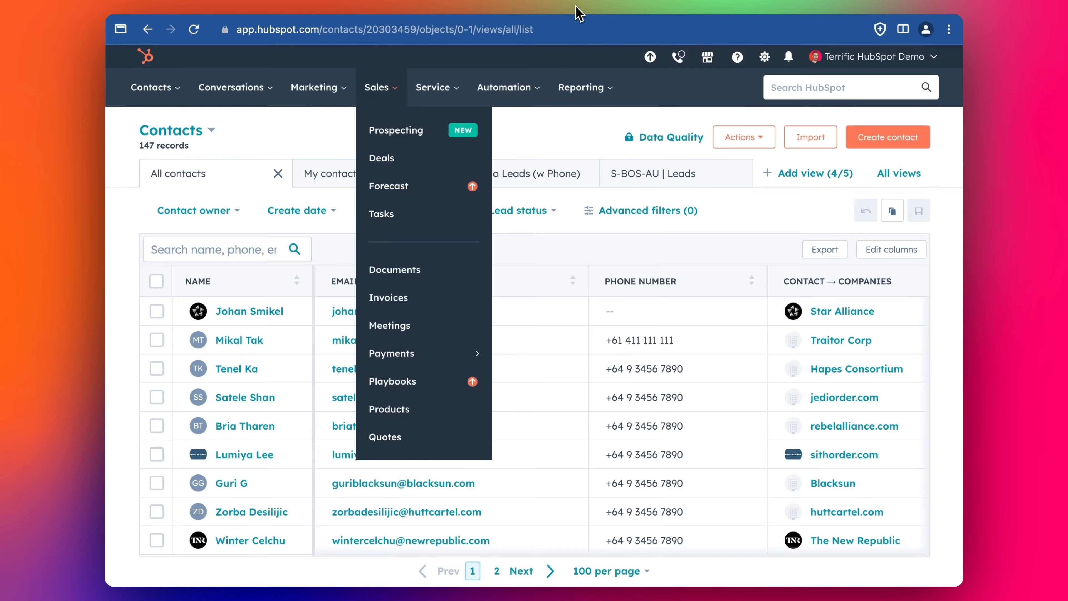
left_click(290, 4)
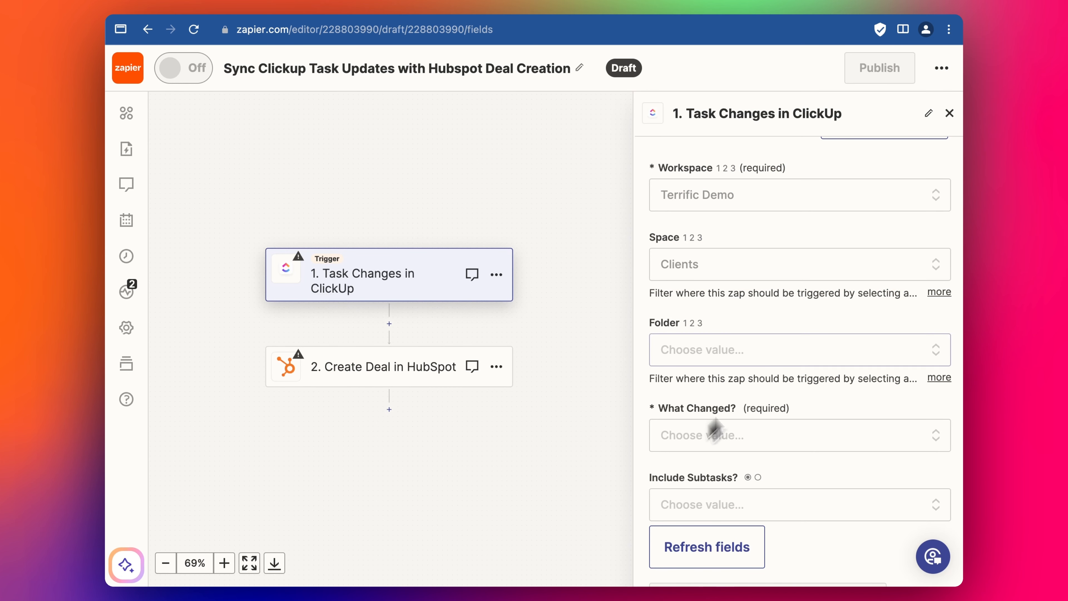
left_click(718, 351)
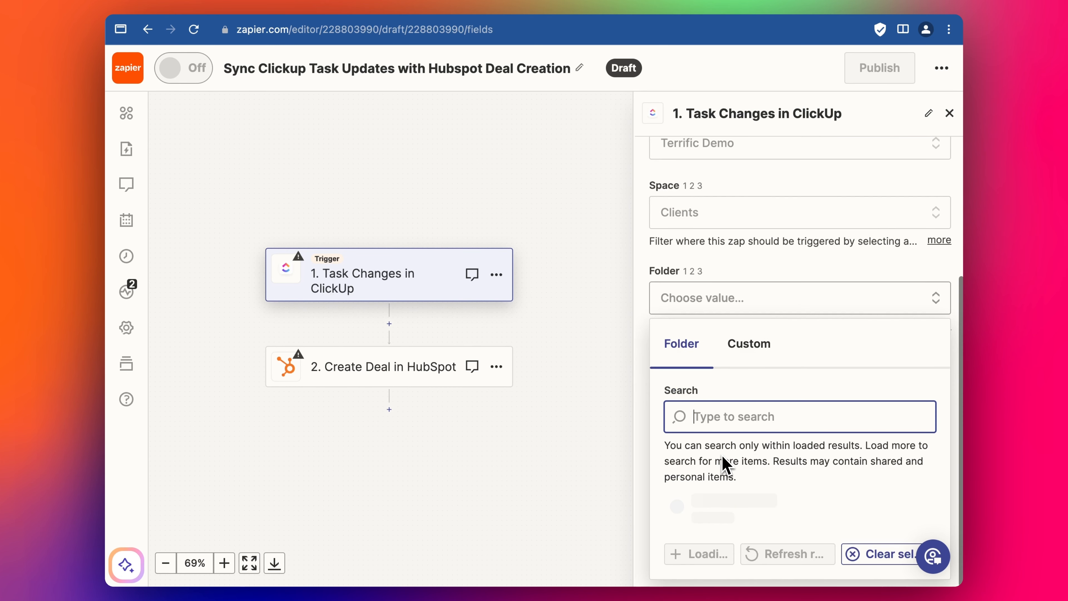
left_click(710, 552)
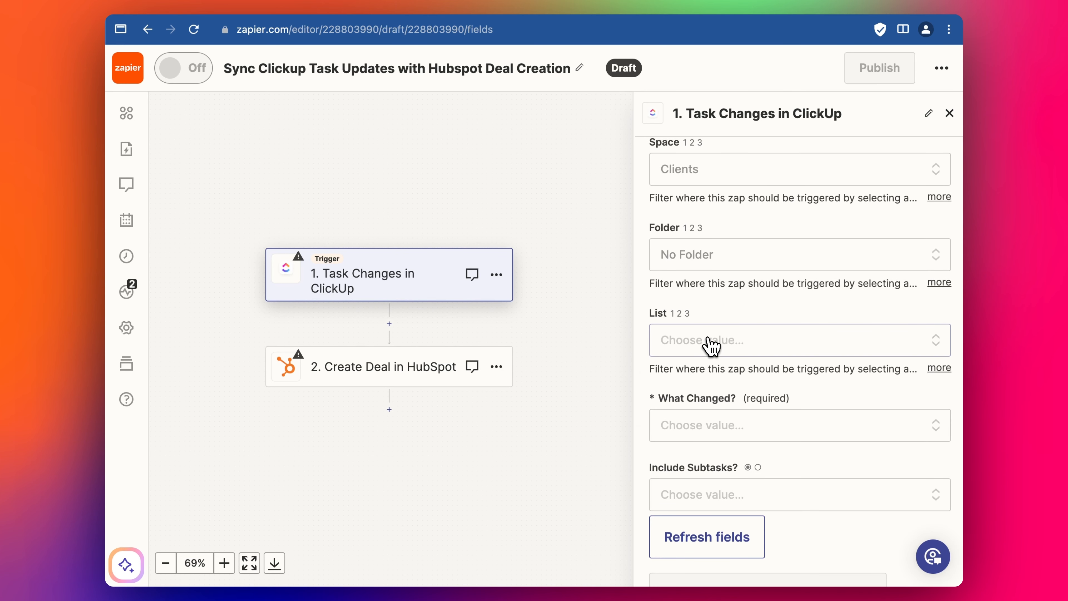
left_click(711, 344)
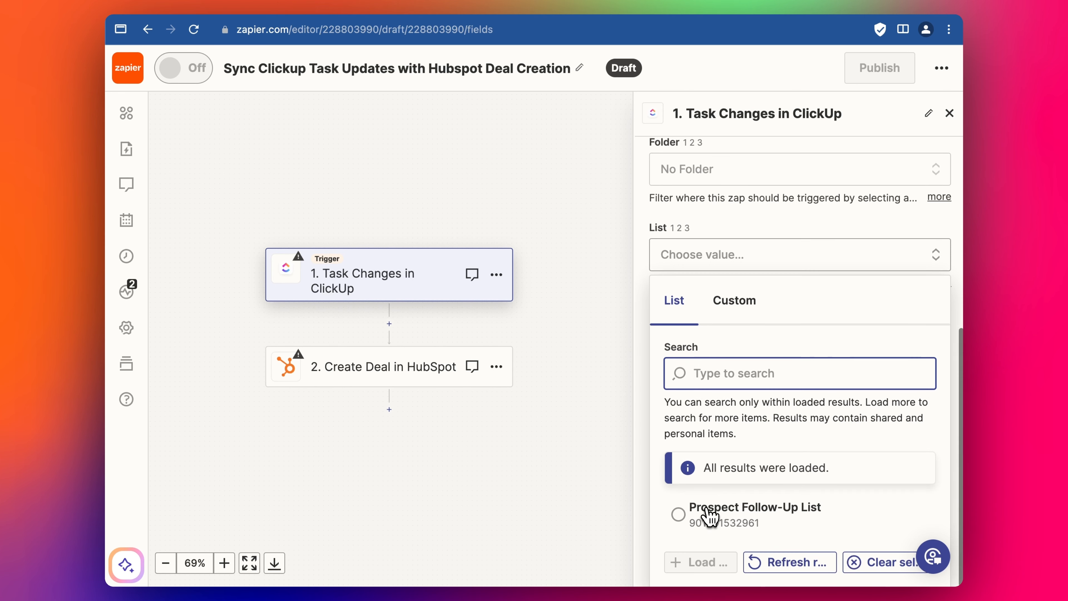
left_click(708, 543)
- Make the trigger respond to a Status change with the task status Confirmed, and test the trigger
left_click(723, 383)
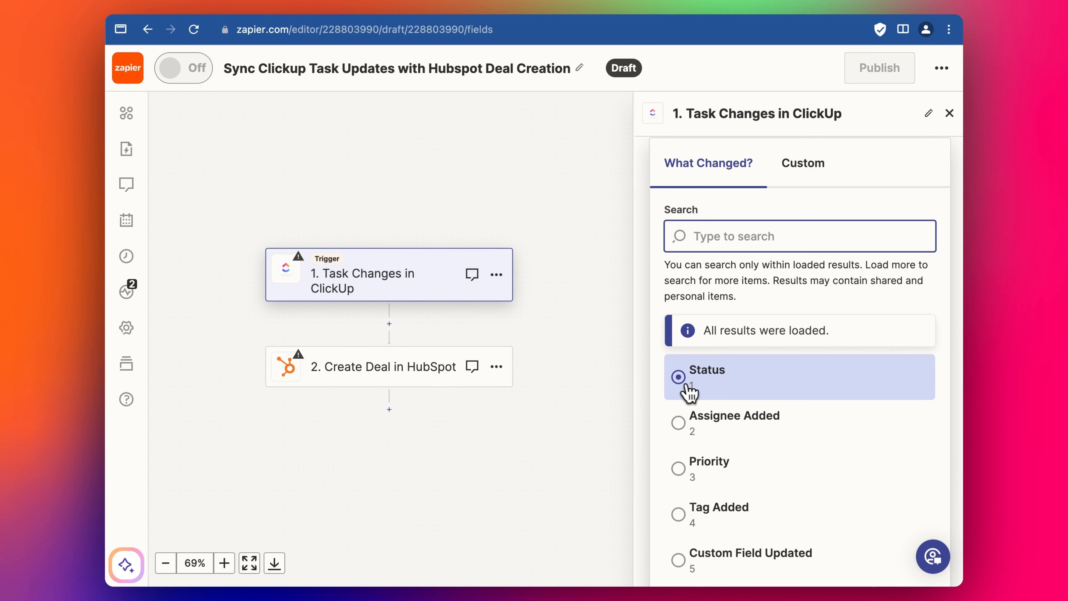
left_click(705, 390)
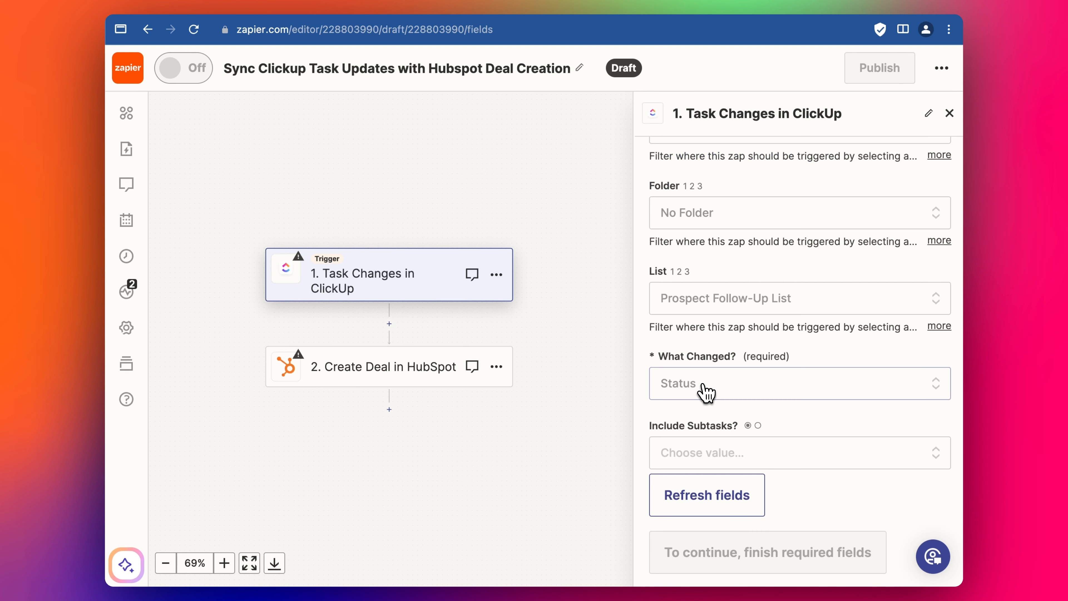
scroll(729, 372, "down", 3)
scroll(723, 379, "down", 2)
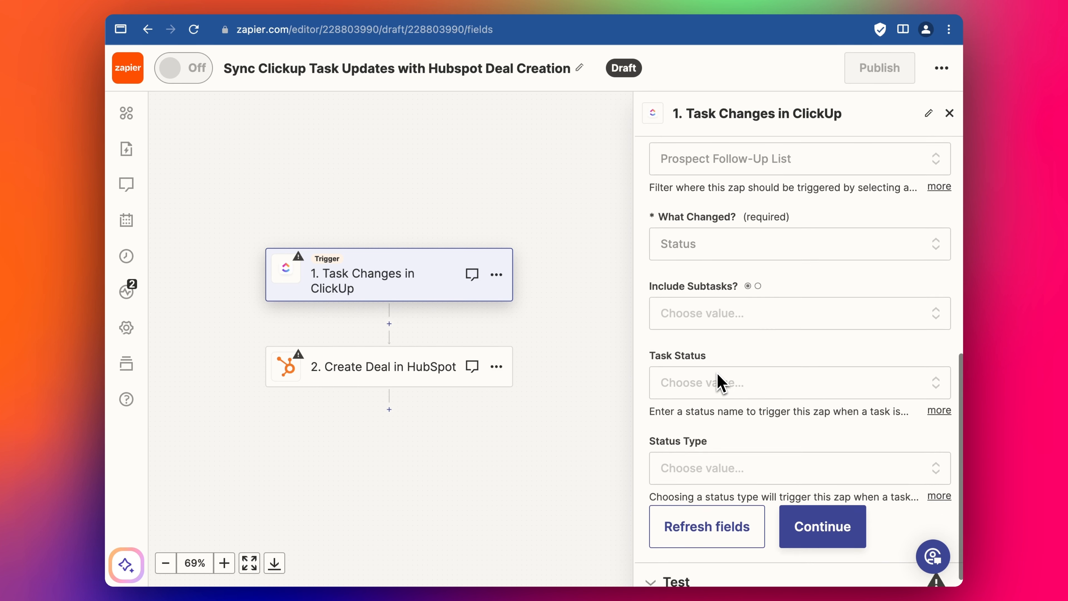
left_click(705, 378)
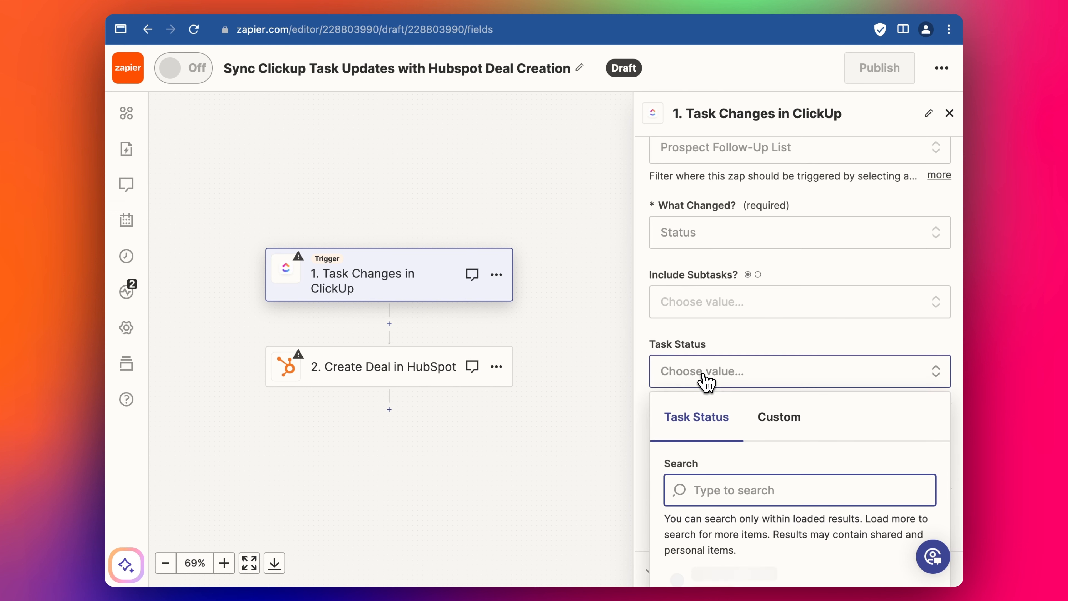
scroll(708, 353, "down", 2)
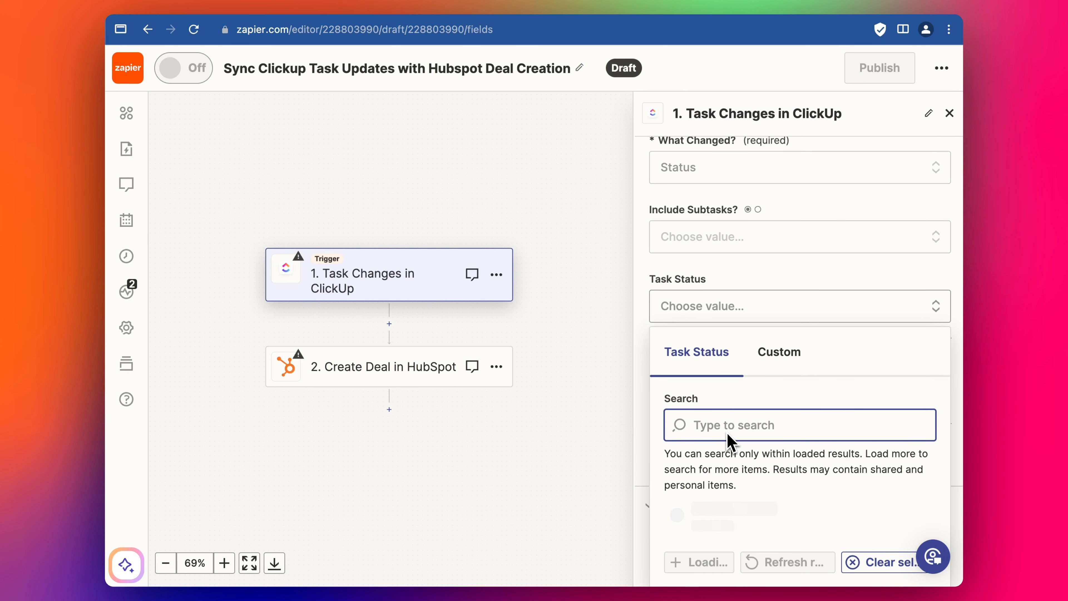
scroll(729, 442, "down", 4)
left_click(714, 521)
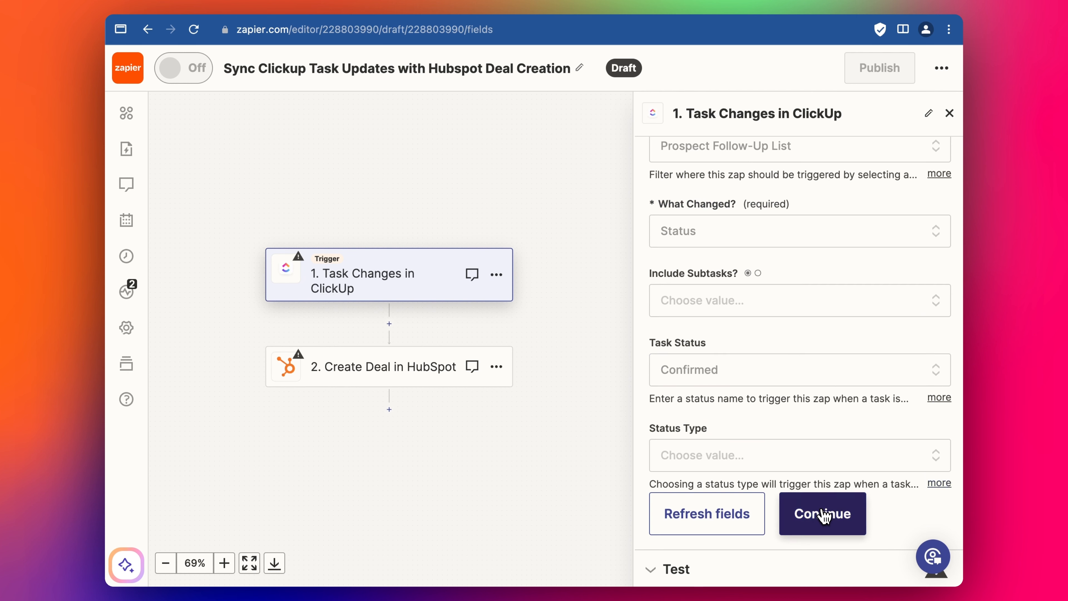
left_click(823, 513)
left_click(801, 526)
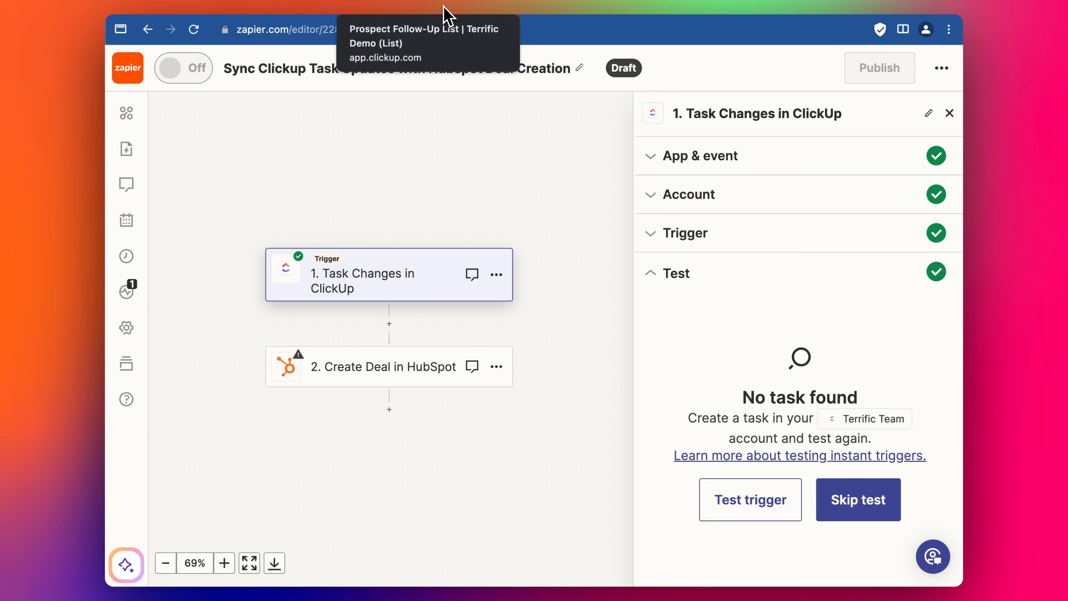
- Switch to ClickUp, set the last task in the To Do group to Confirmed, and test the trigger again in Zapier
left_click(444, 14)
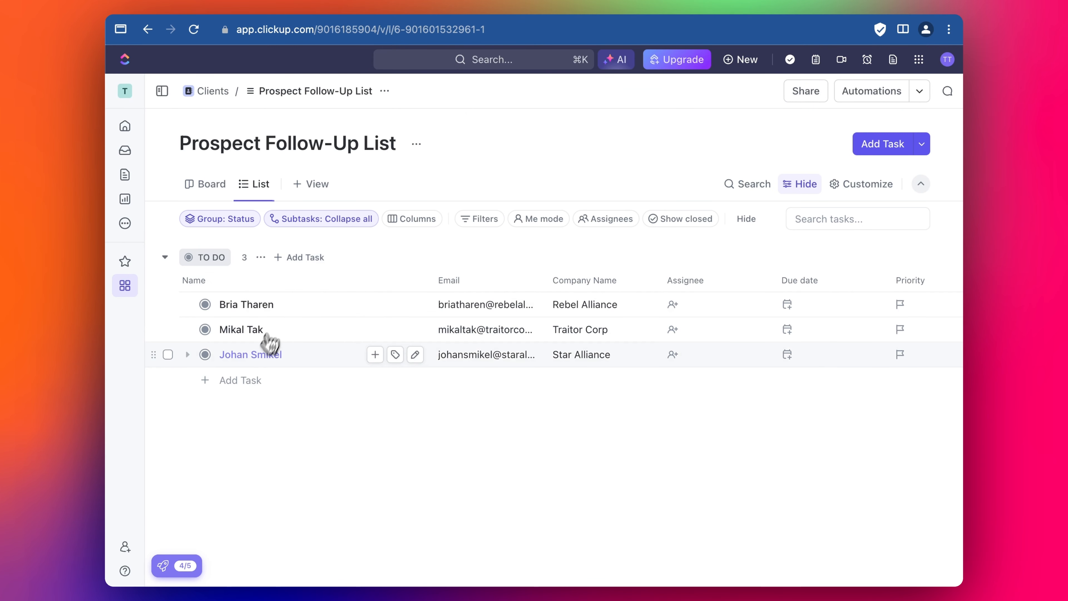
left_click(206, 356)
left_click(251, 459)
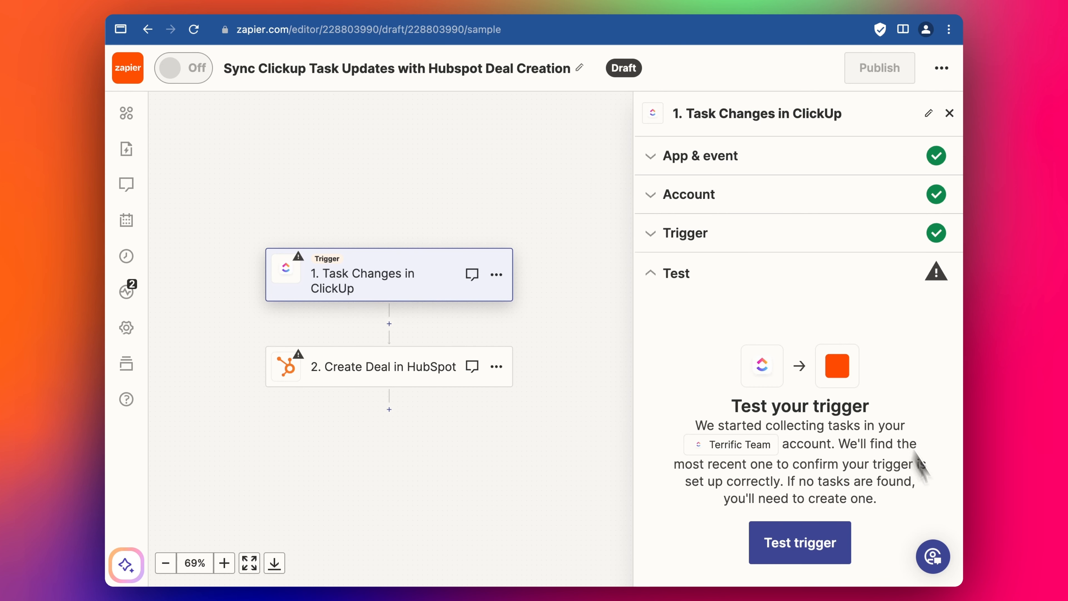
left_click(828, 559)
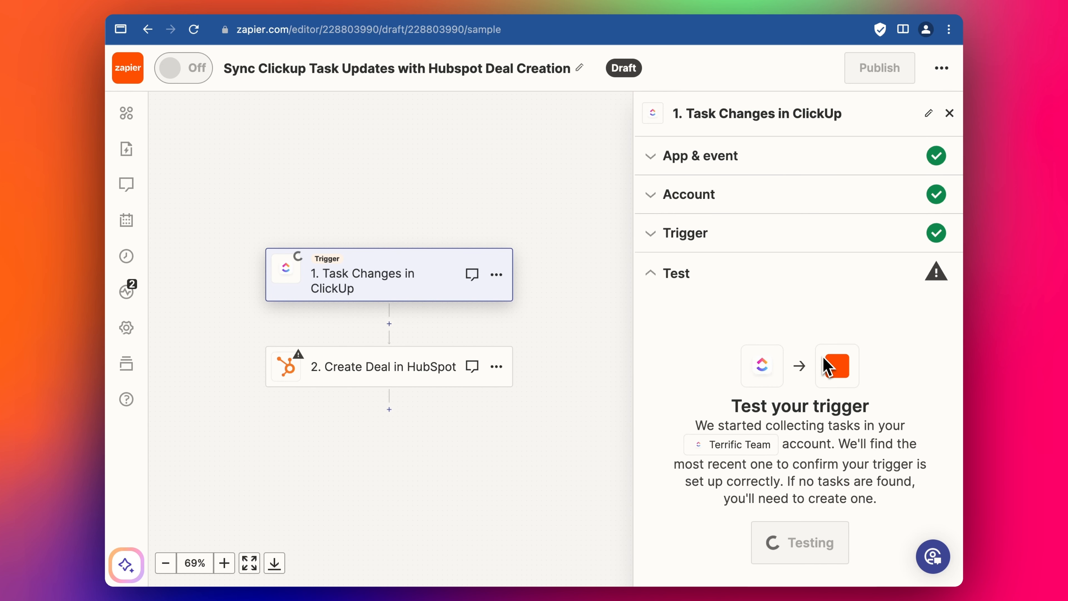
- Review the fields of the Task A test record and continue to the HubSpot action
scroll(816, 410, "down", 5)
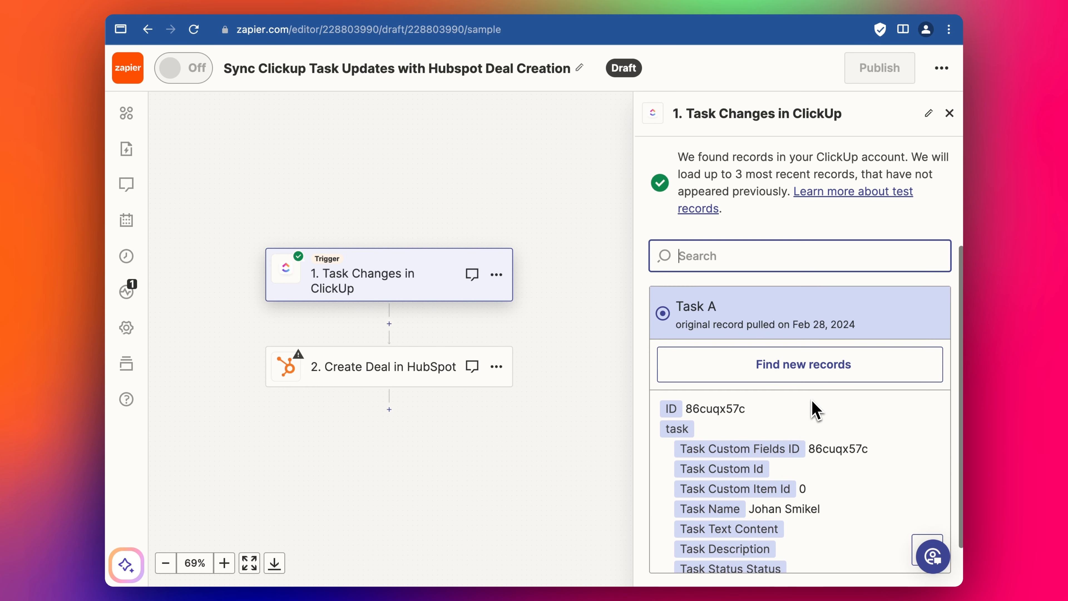
scroll(800, 446, "down", 3)
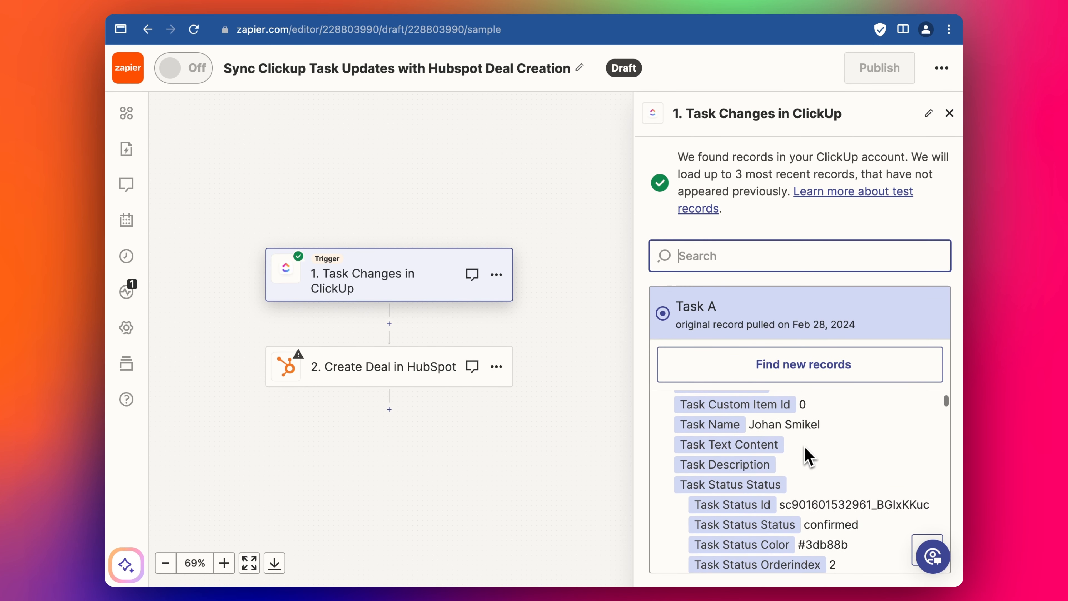
left_click(790, 552)
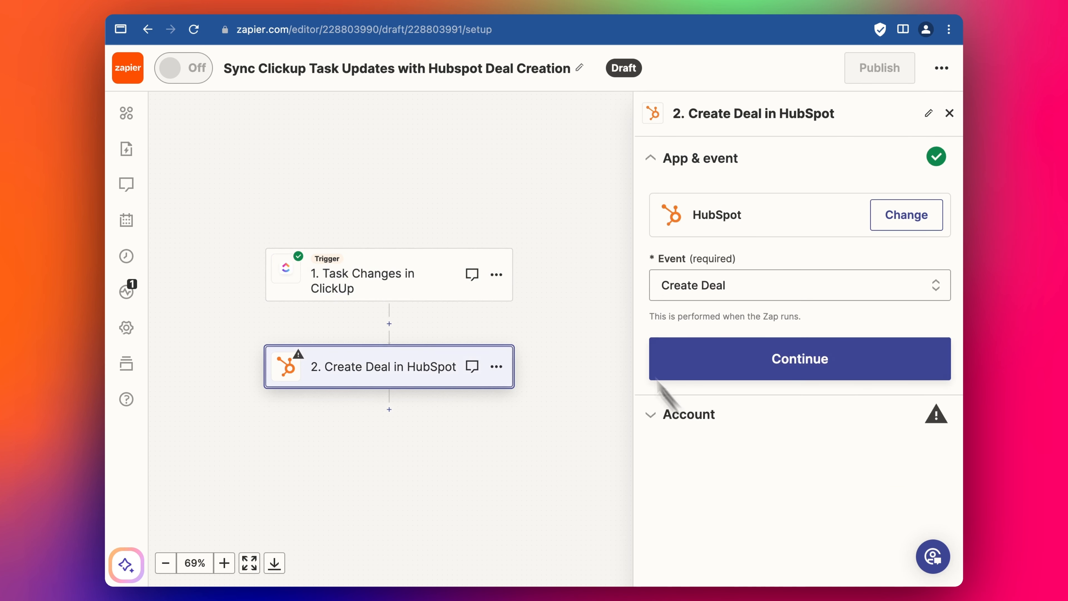
- Keep Create Deal as the HubSpot event and choose the HubSpot Hub account for the action
left_click(806, 366)
left_click(904, 261)
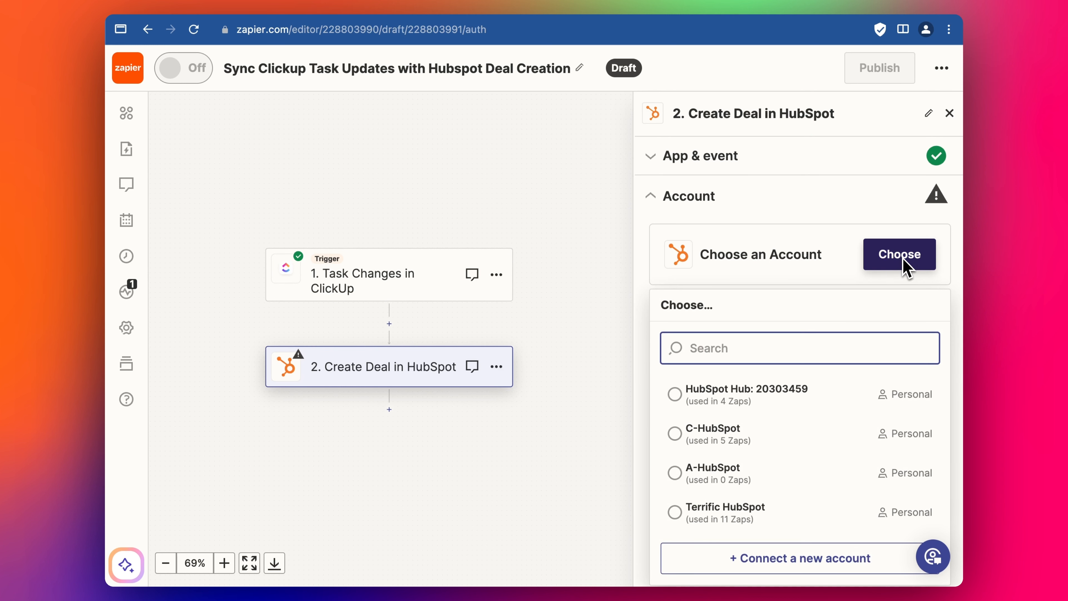
left_click(771, 398)
left_click(727, 396)
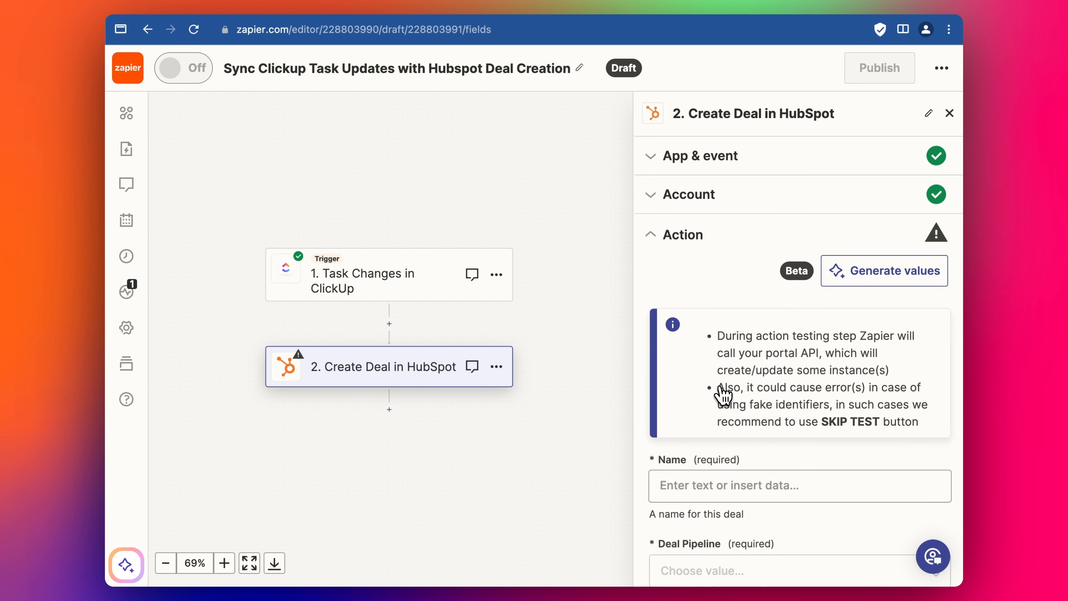
- Open the data options for the deal's Name field and search the ClickUp task fields for "company name"
scroll(722, 394, "down", 2)
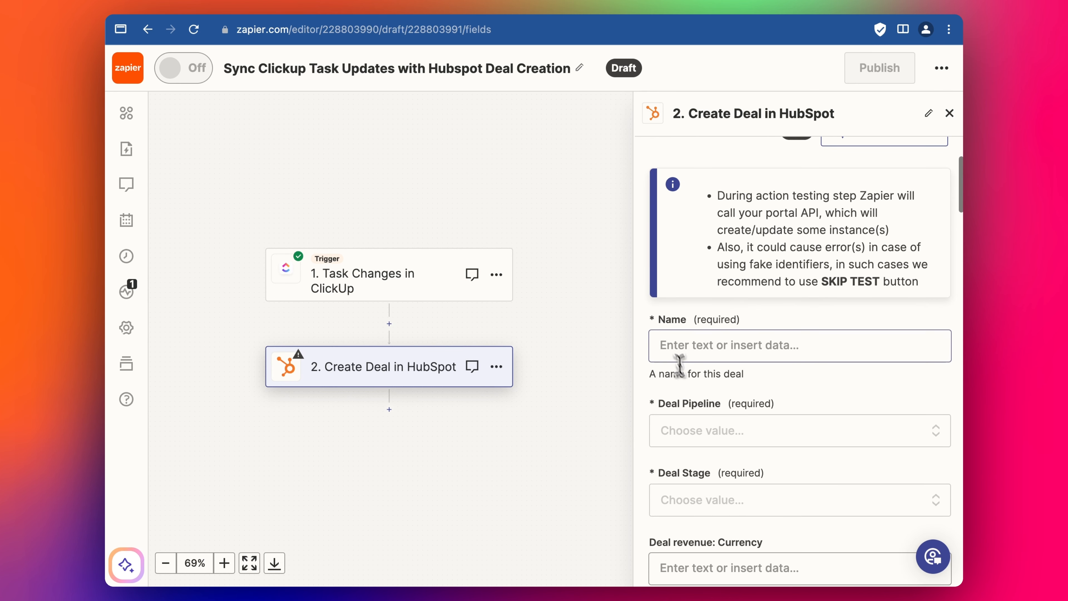
left_click(697, 341)
scroll(749, 356, "down", 3)
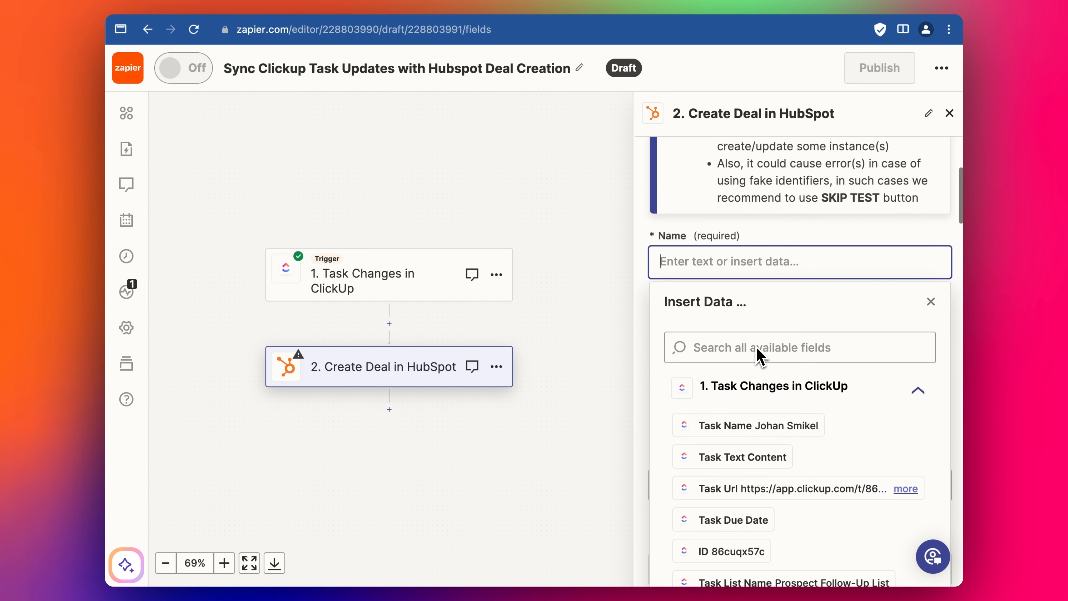
left_click(743, 351)
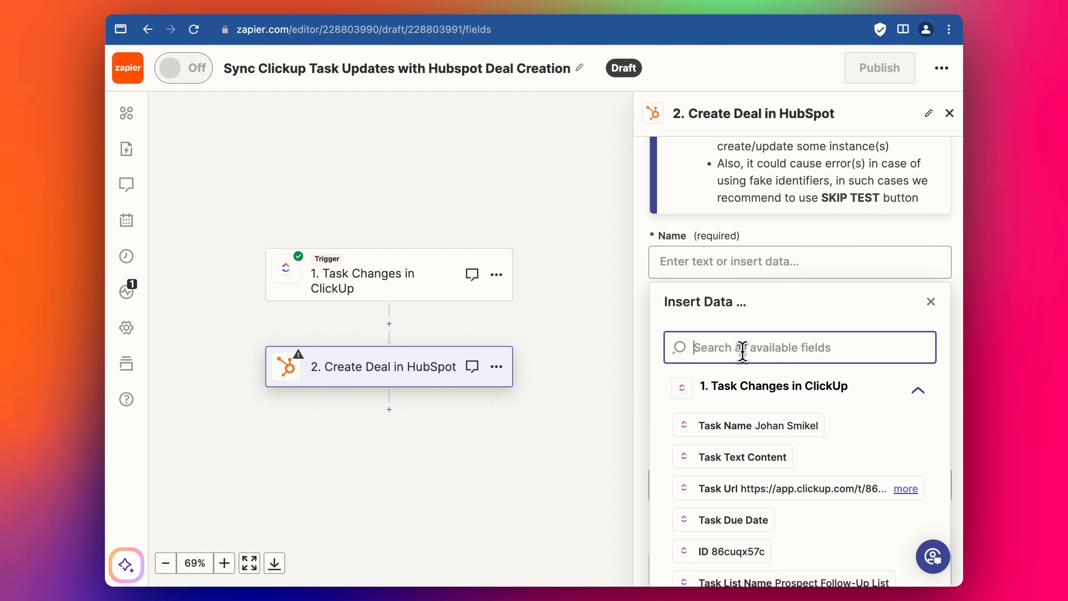
scroll(762, 470, "down", 2)
type("company n")
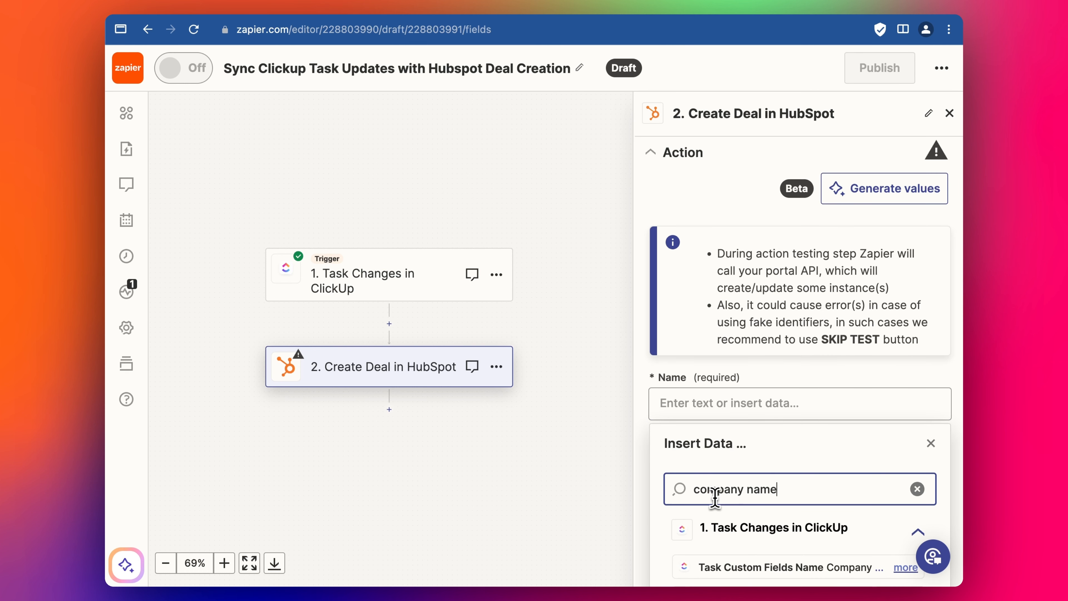
type("ame")
scroll(753, 375, "down", 6)
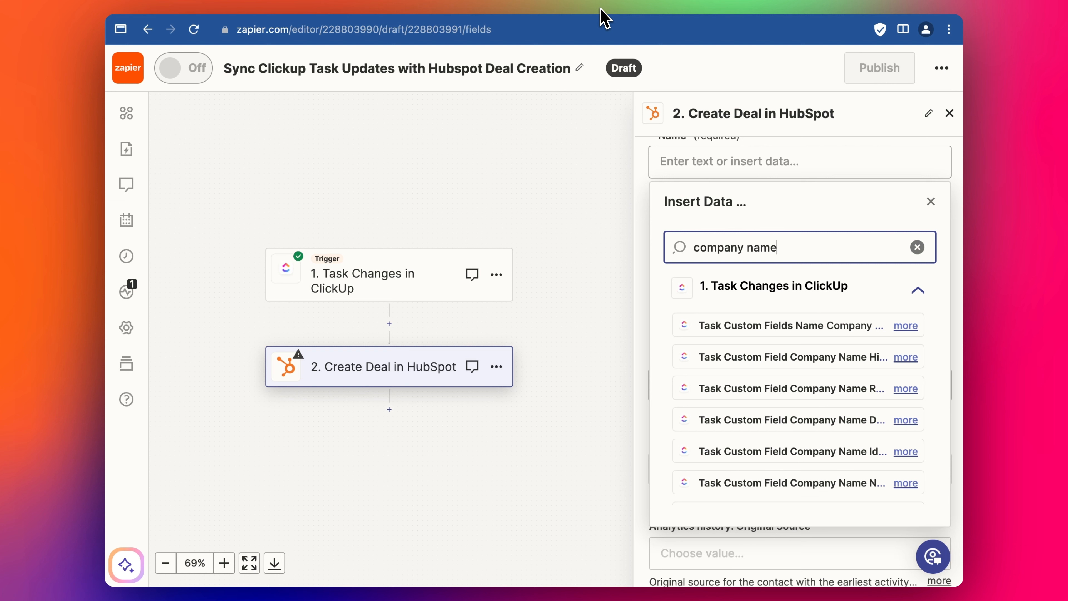
- Switch to HubSpot and check the company associated with the test contact in the Contacts list
triple_click(758, 253)
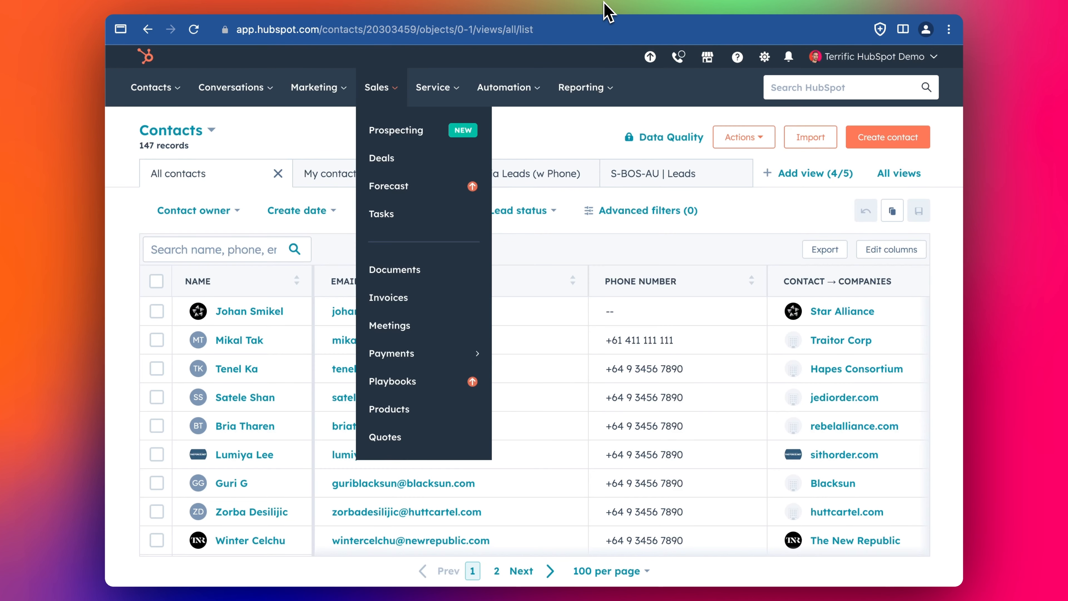
left_click(584, 87)
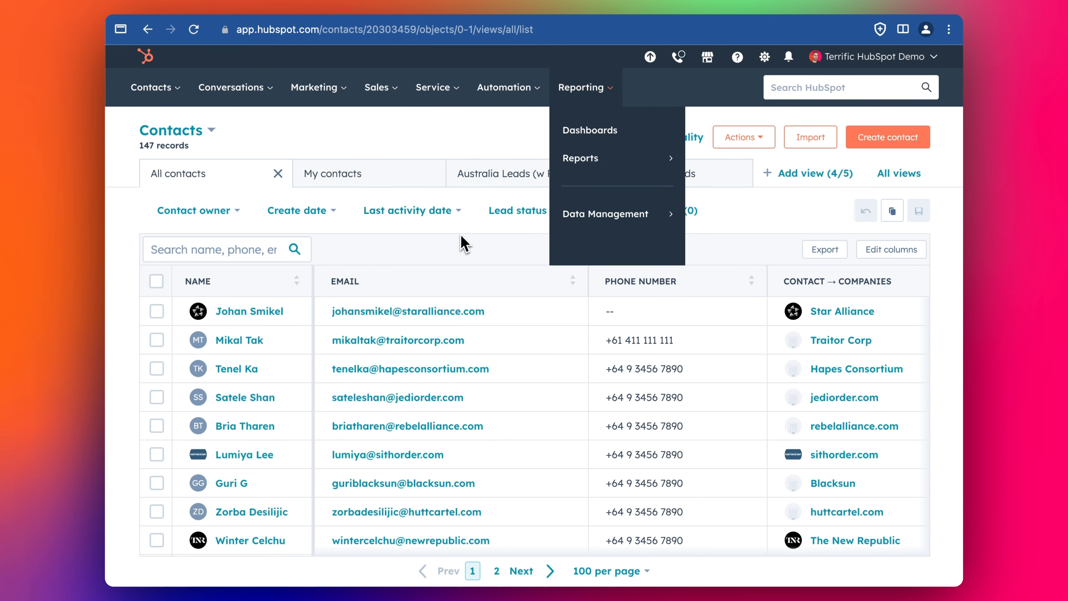
left_click(462, 244)
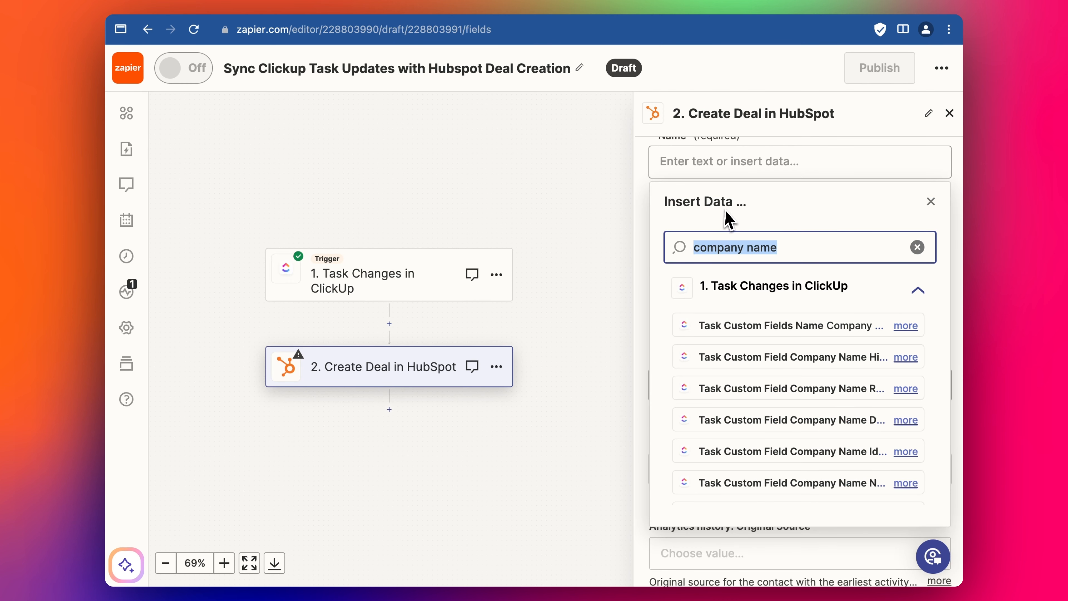
- In Zapier, search the ClickUp data for "star alli" and make Task Custom Field Company Name Value the only entry in the deal's Name field
type("star alli")
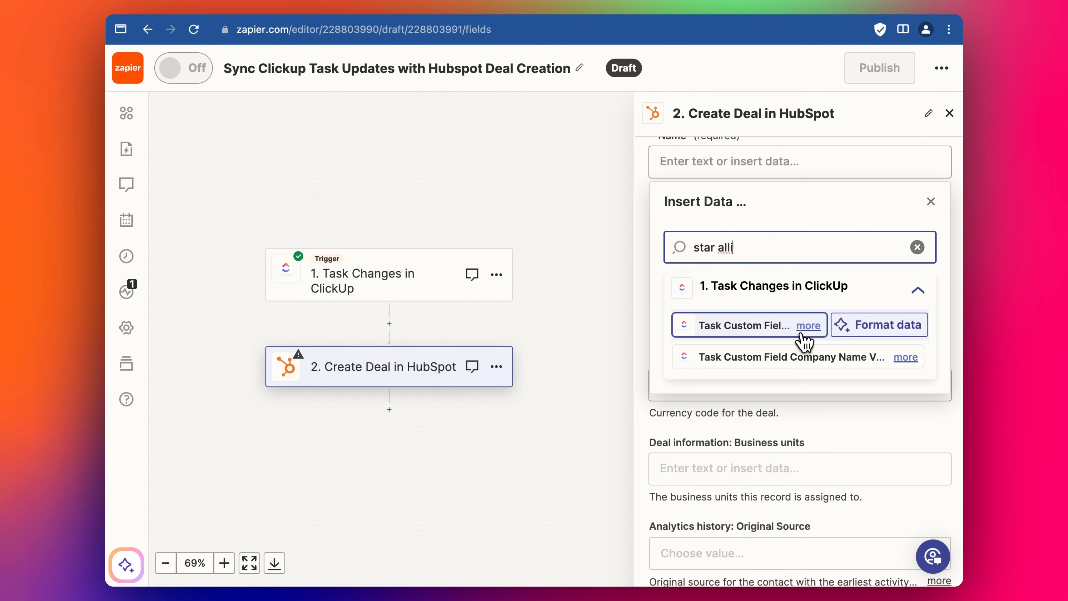
left_click(748, 332)
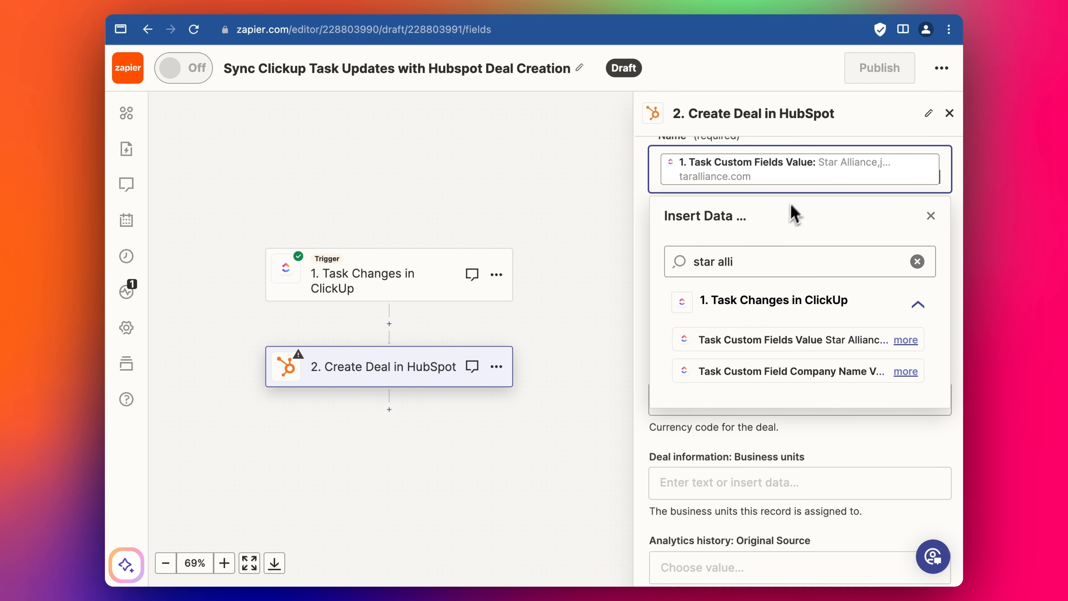
left_click(773, 372)
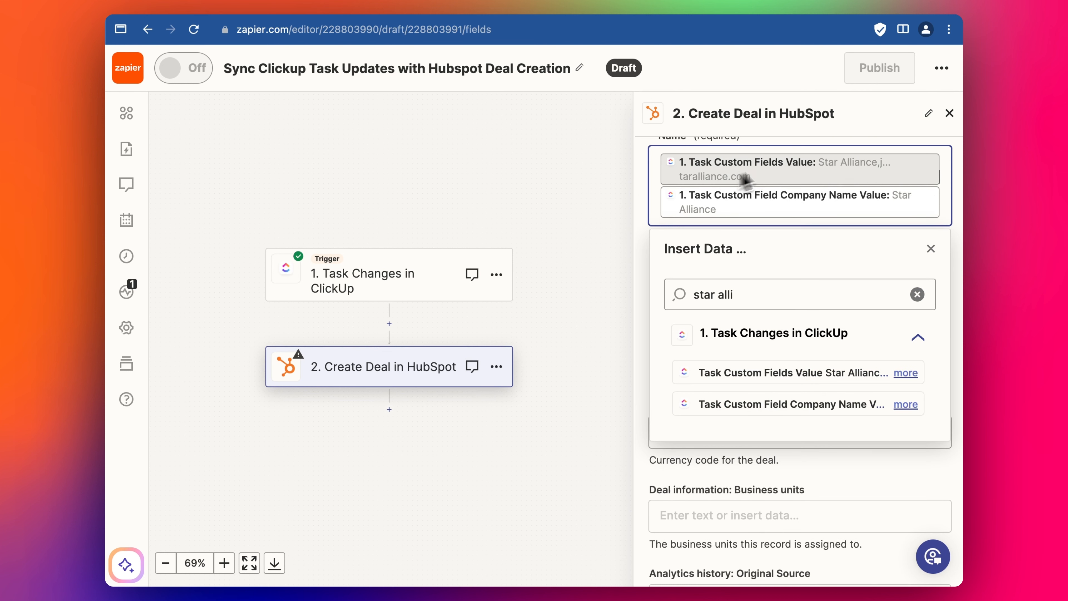
left_click(941, 171)
key("BackSpace")
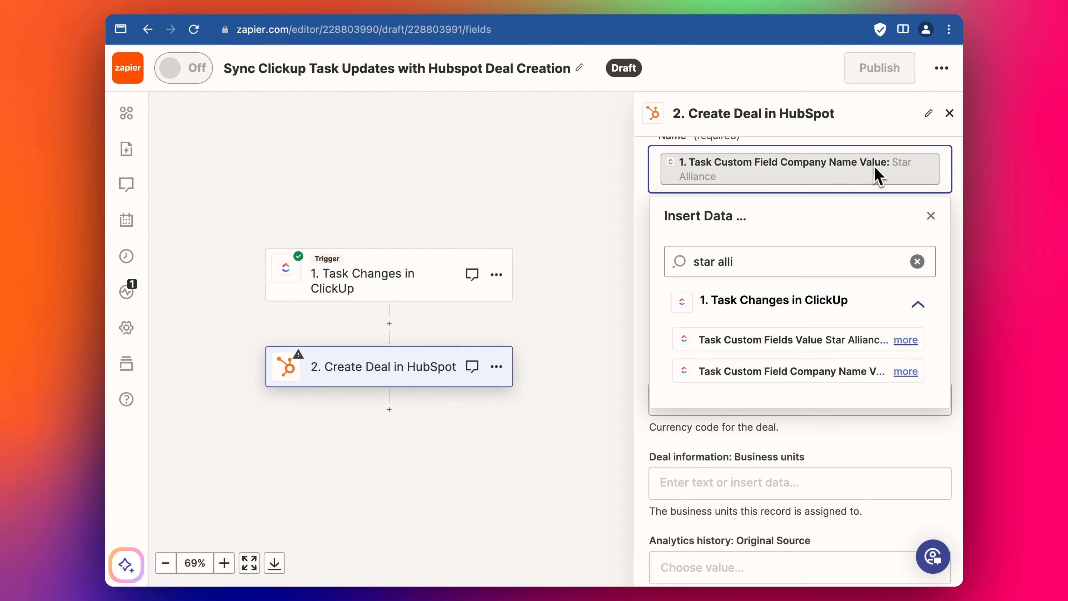
left_click(930, 215)
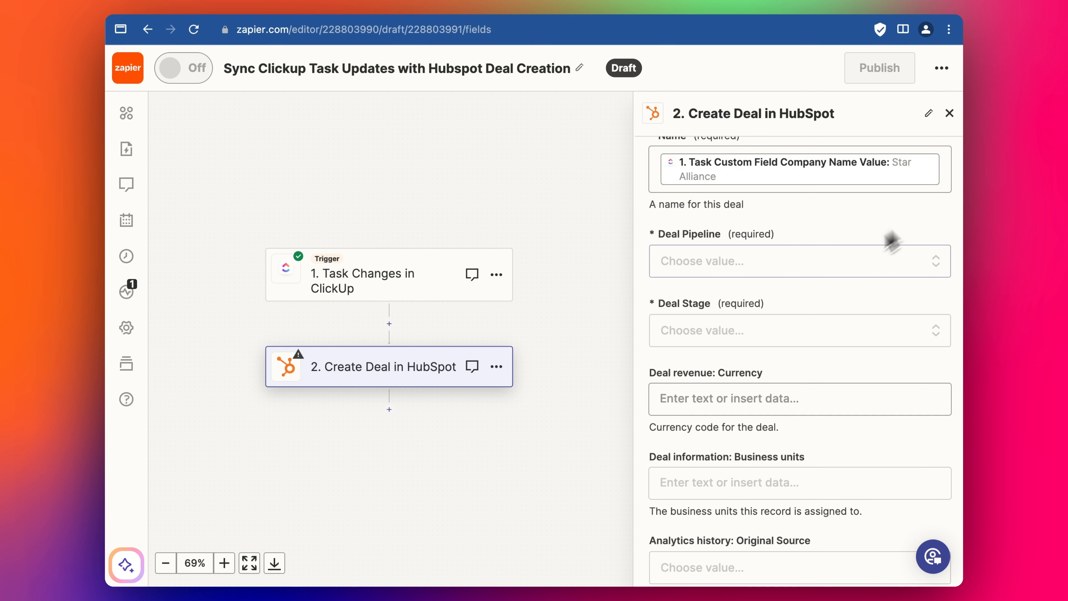
- Set the Deal Pipeline to Sales Pipeline and the Deal Stage to Appointment Scheduled
scroll(866, 253, "up", 3)
left_click(812, 335)
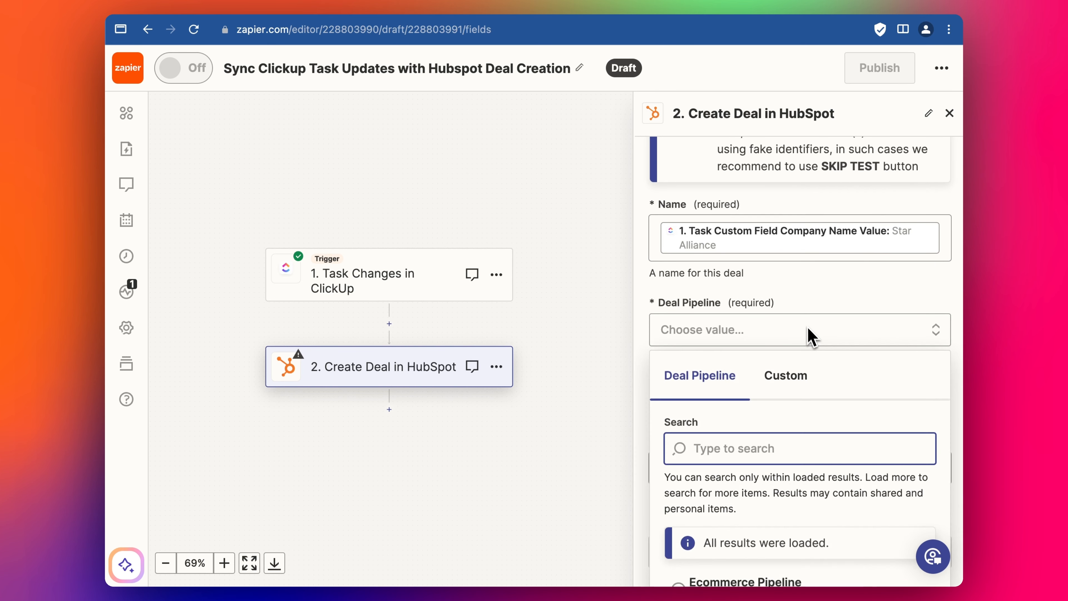
scroll(794, 298, "down", 3)
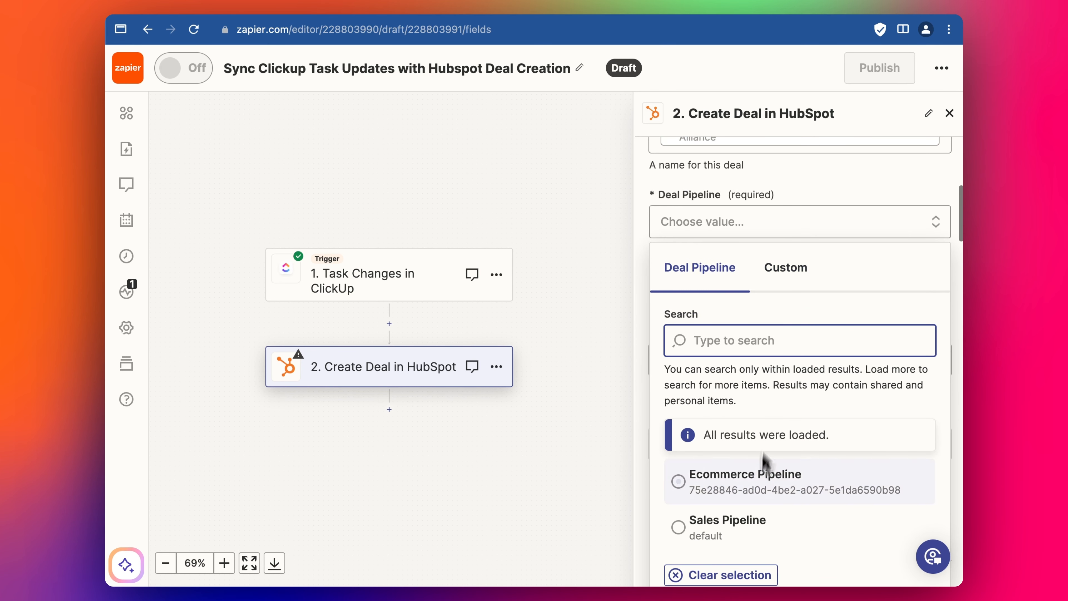
left_click(710, 529)
left_click(723, 306)
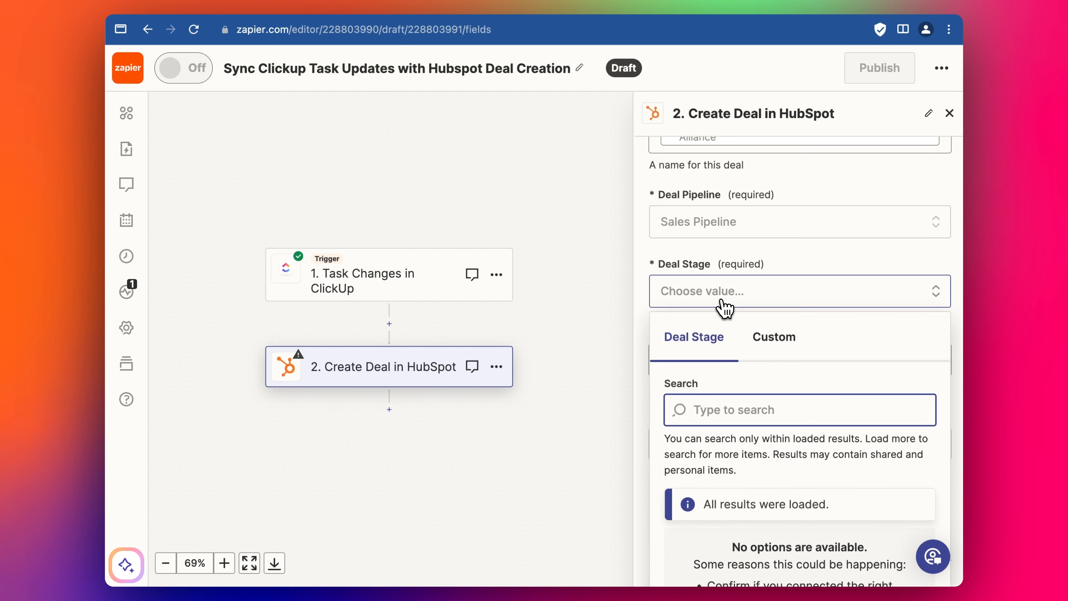
scroll(730, 278, "down", 5)
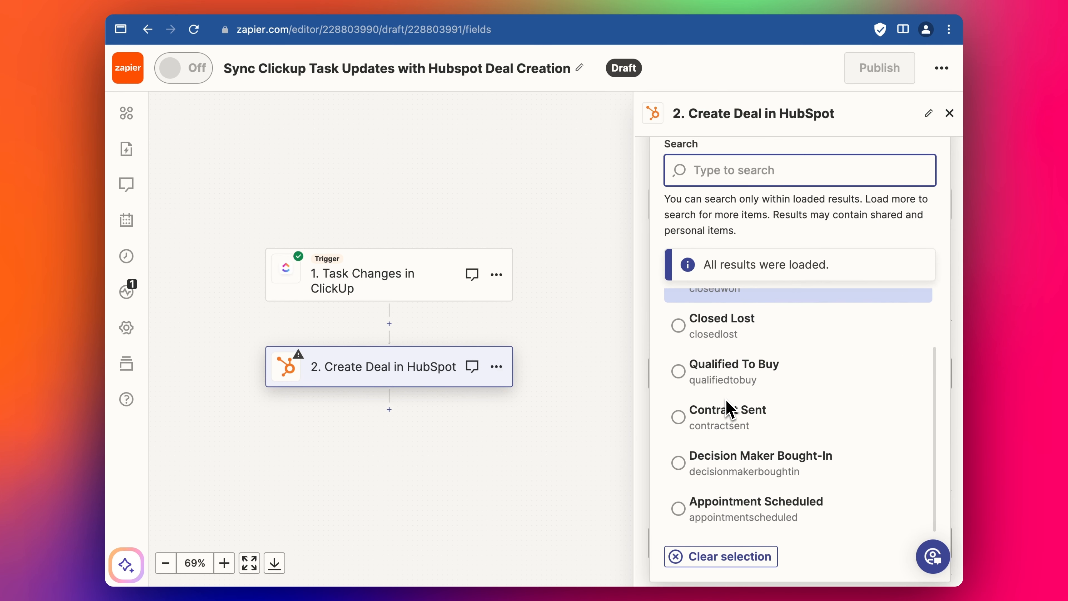
left_click(736, 510)
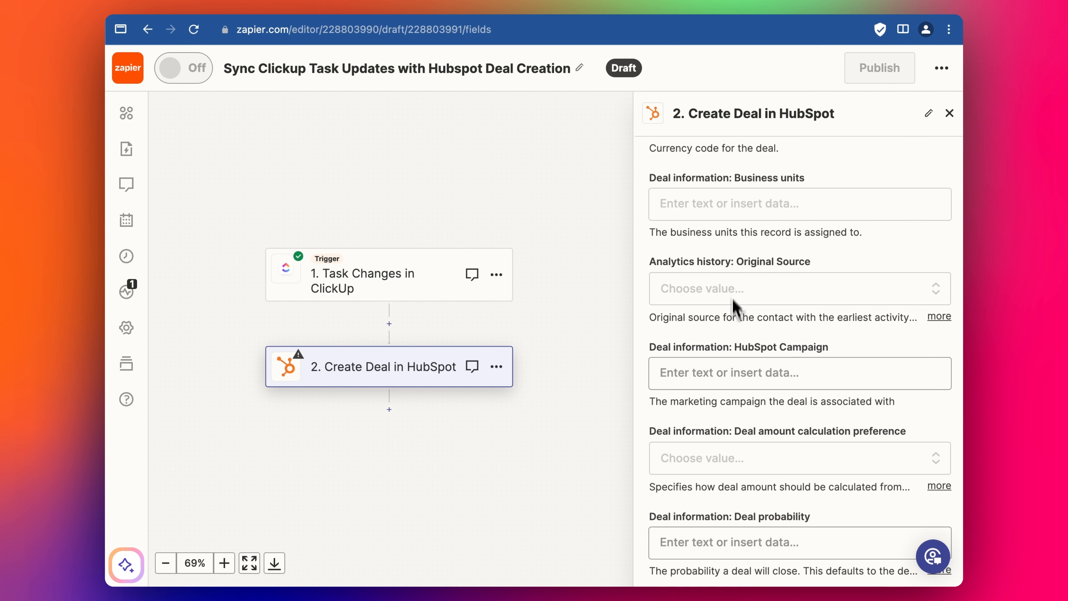
- Look through the remaining optional deal fields and the list of properties to retrieve
scroll(732, 305, "up", 4)
scroll(731, 320, "up", 3)
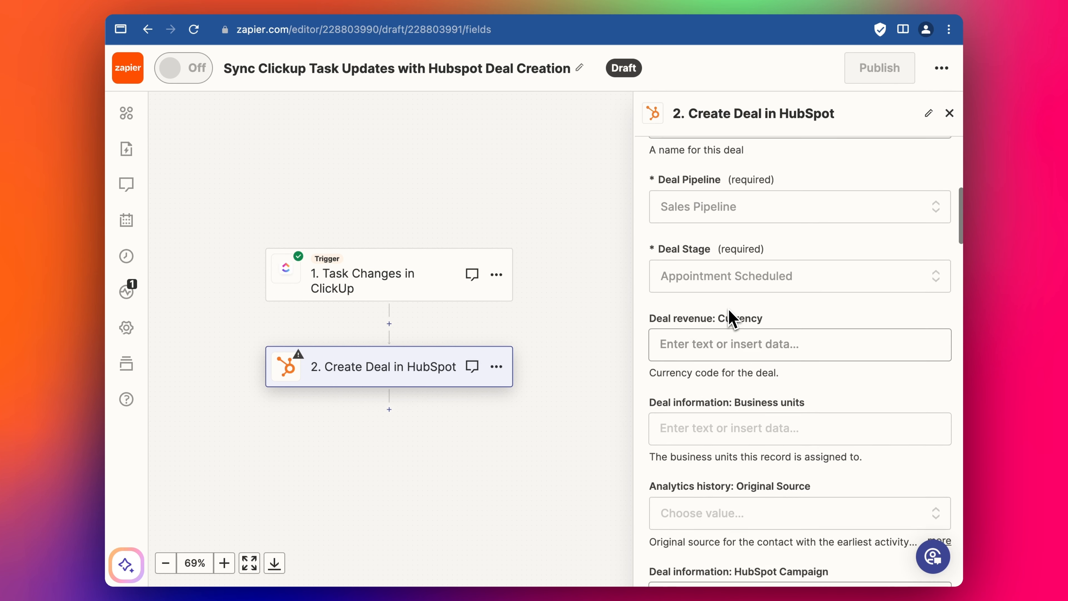
scroll(731, 320, "down", 3)
scroll(732, 320, "down", 5)
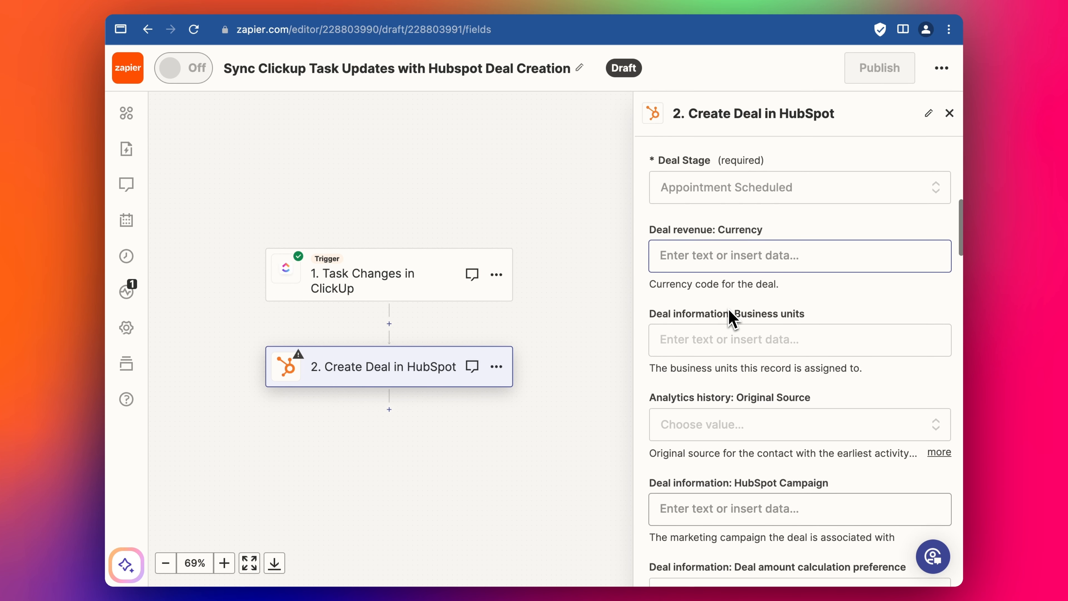
scroll(732, 320, "down", 5)
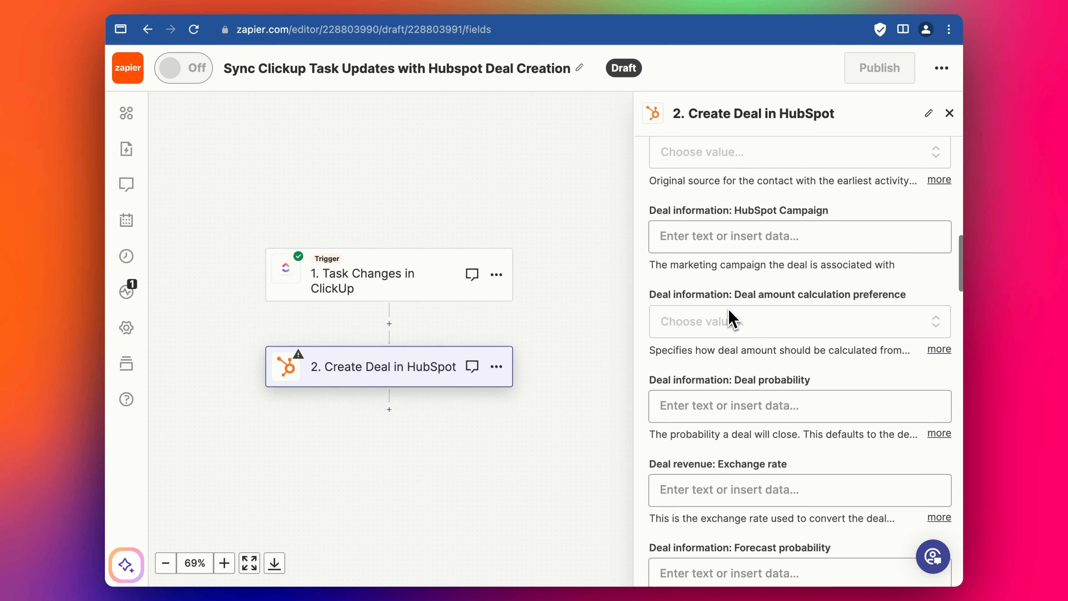
scroll(732, 320, "down", 10)
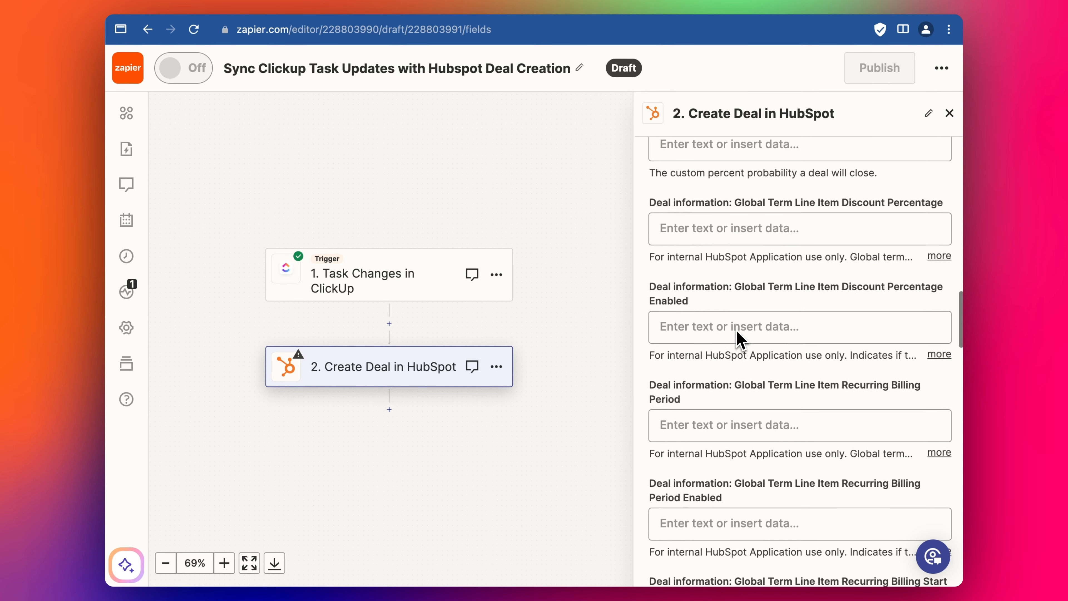
scroll(738, 338, "down", 5)
scroll(741, 339, "up", 14)
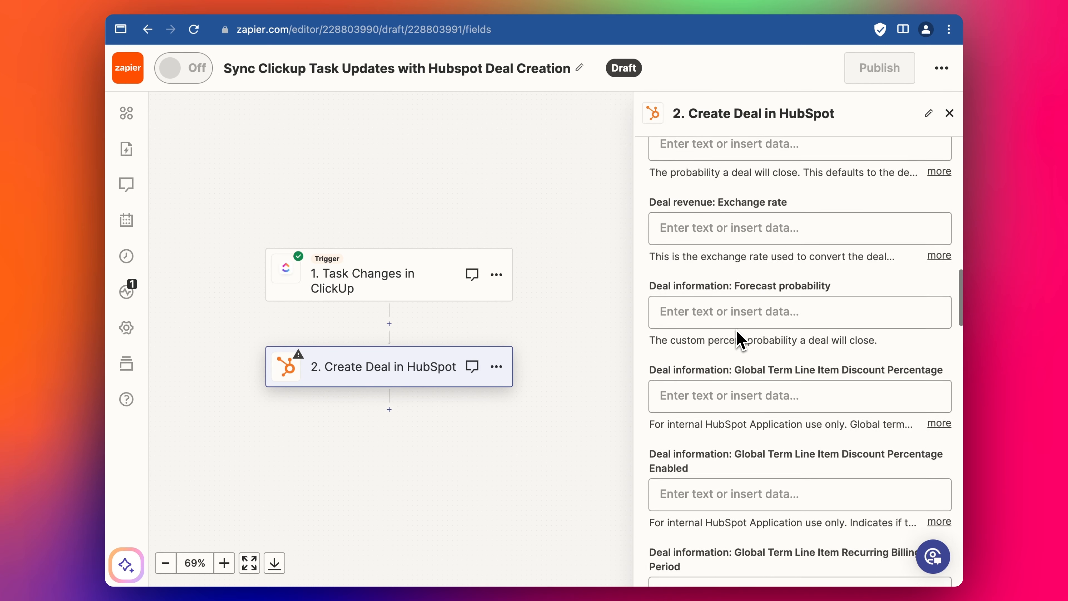
scroll(756, 343, "down", 20)
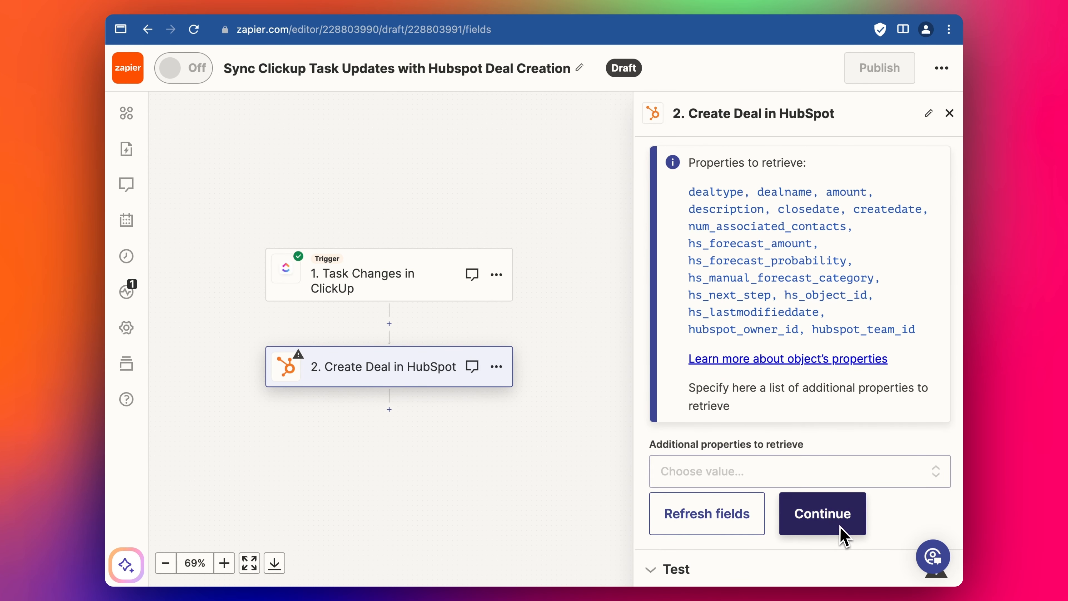
scroll(849, 421, "up", 2)
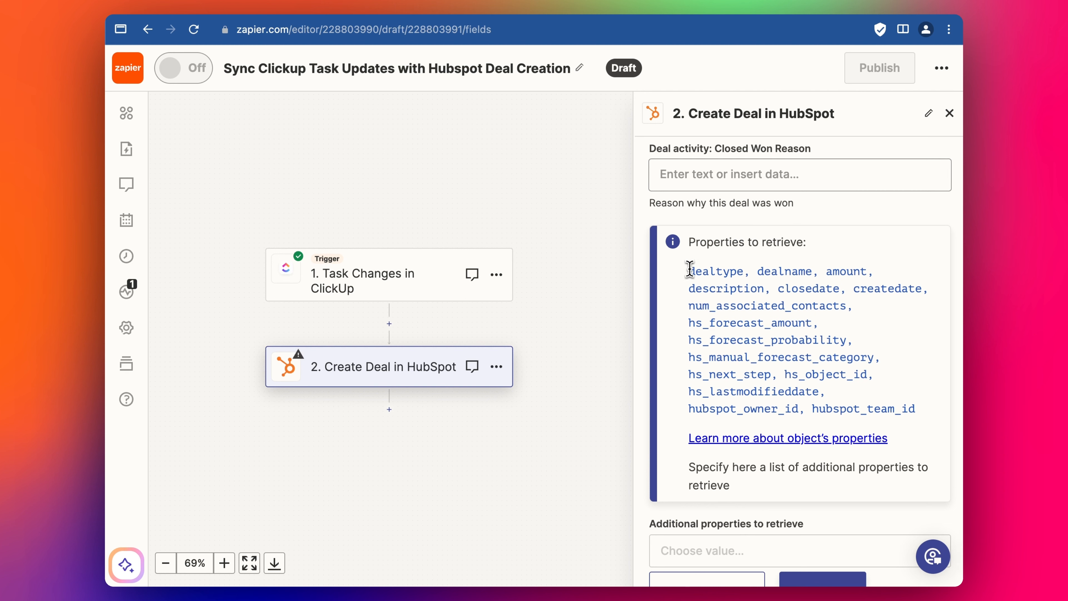
left_click_drag(690, 269, 897, 410)
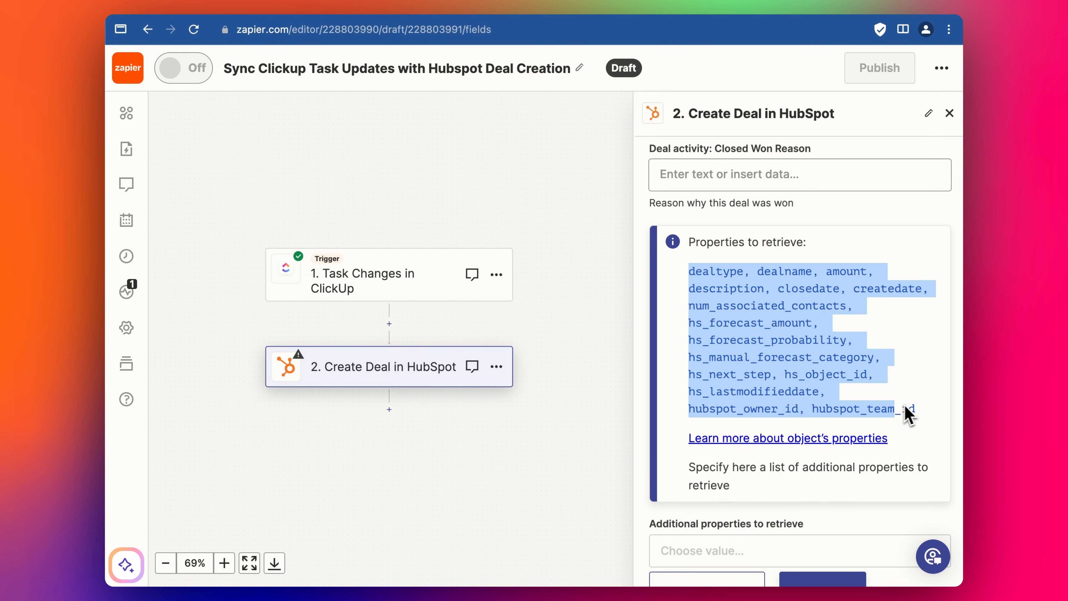
left_click(905, 406)
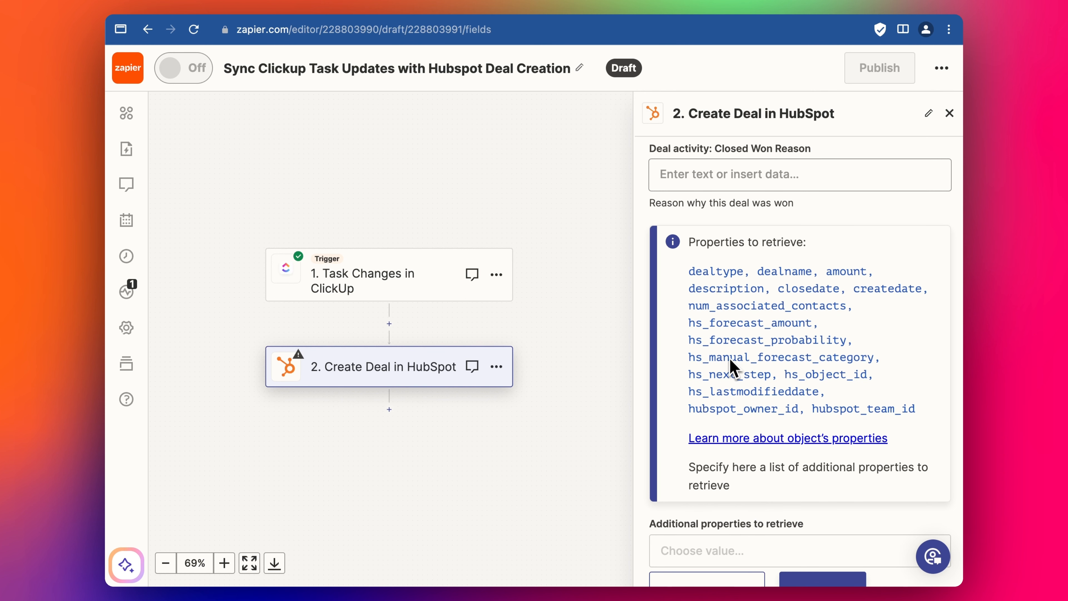
- Finish the action setup without additional properties to retrieve and test it by sending the deal to HubSpot
scroll(728, 359, "down", 1)
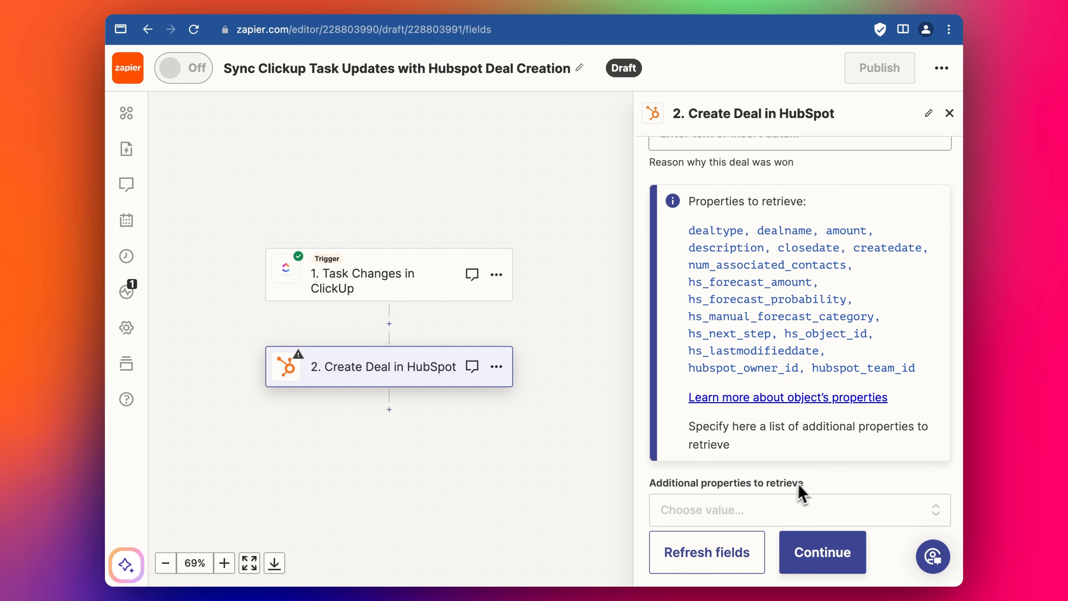
scroll(752, 521, "down", 1)
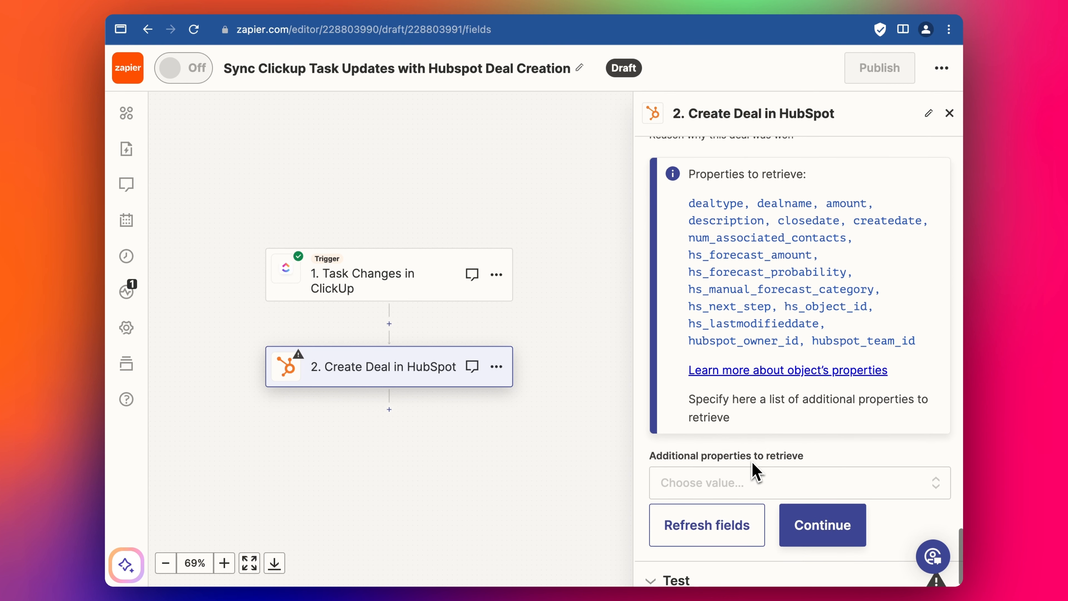
left_click(821, 526)
left_click(776, 535)
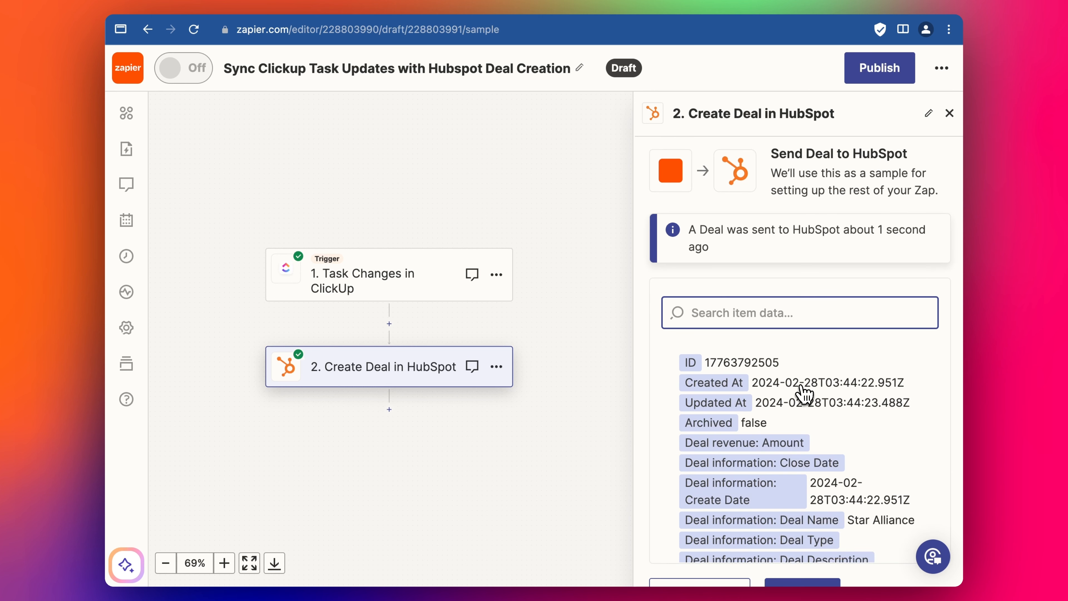
- Switch to HubSpot, go to the sales deals list and open the Star Alliance deal to check it
left_click(600, 4)
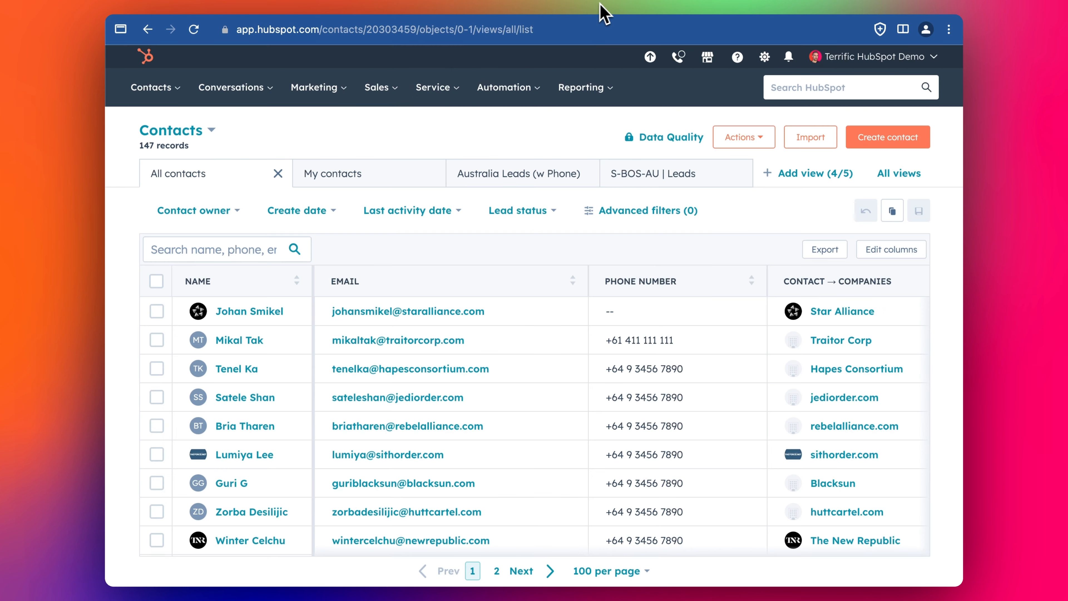
left_click(381, 88)
left_click(387, 155)
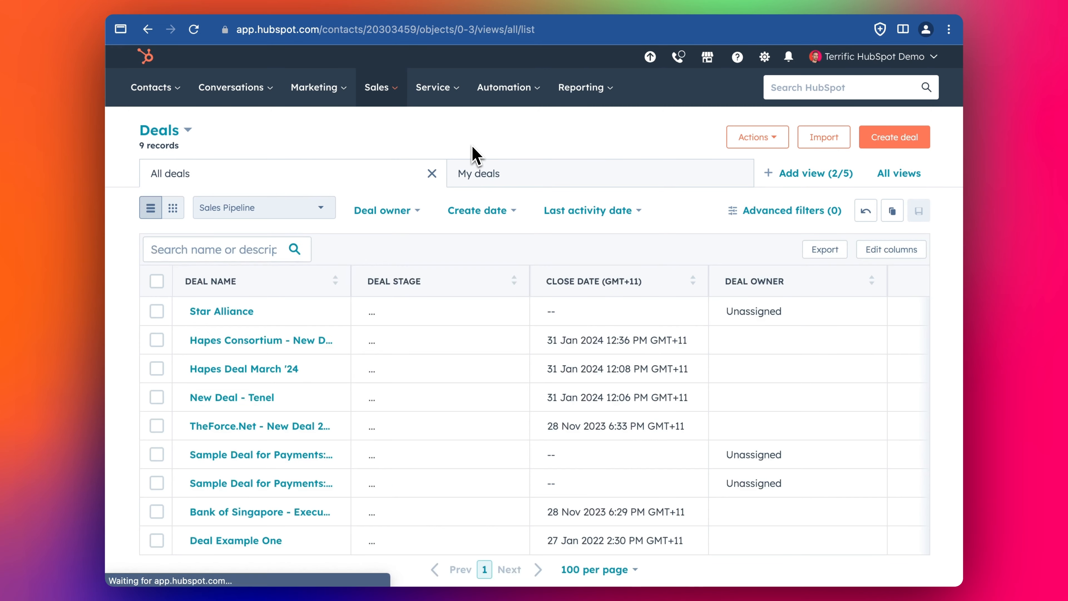
left_click(233, 319)
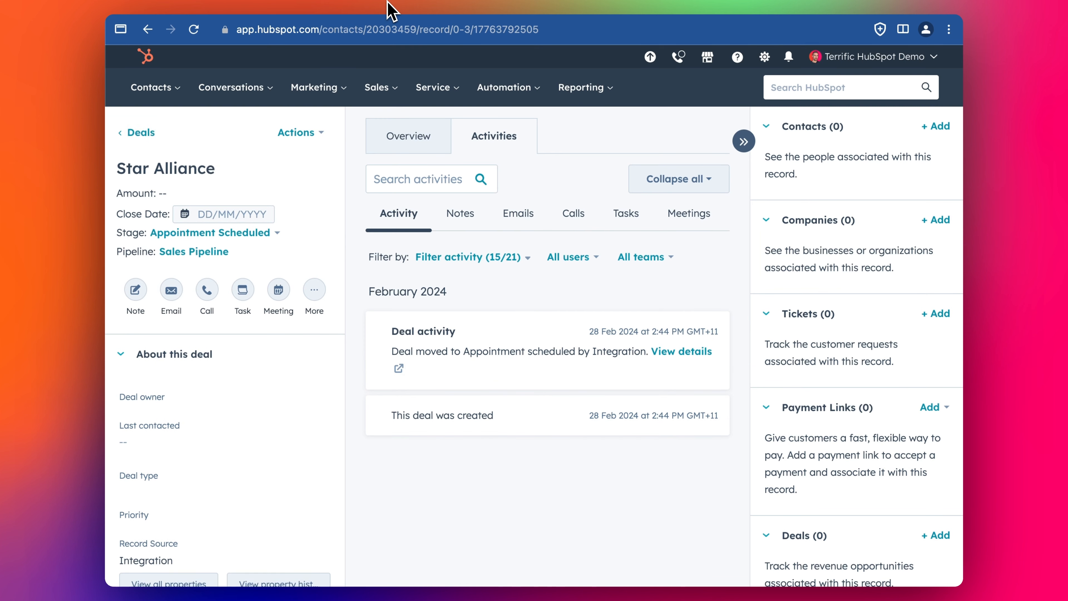
- Back in Zapier, extend the HubSpot deal's Name after the company name with "-", the ClickUp Task Name field and "- New Deal"
left_click(304, 13)
scroll(774, 311, "up", 4)
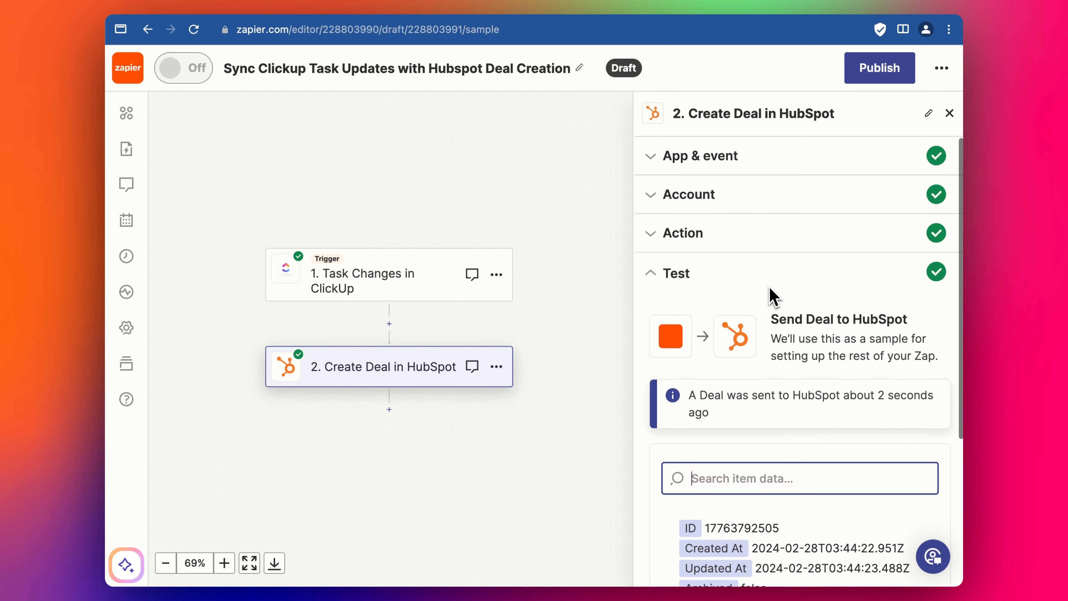
left_click(710, 242)
scroll(740, 332, "down", 5)
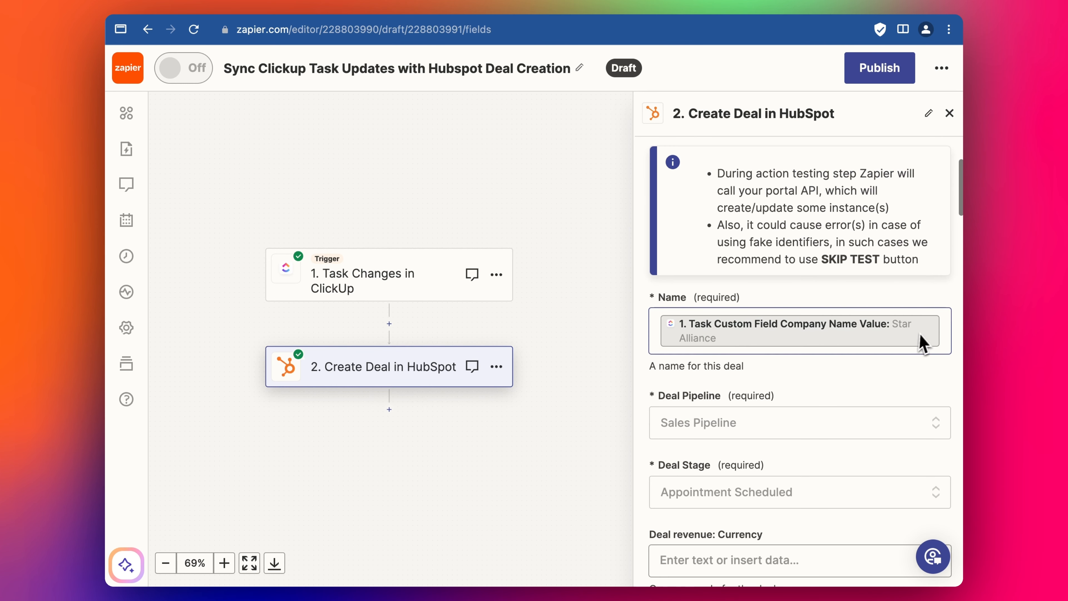
left_click(942, 334)
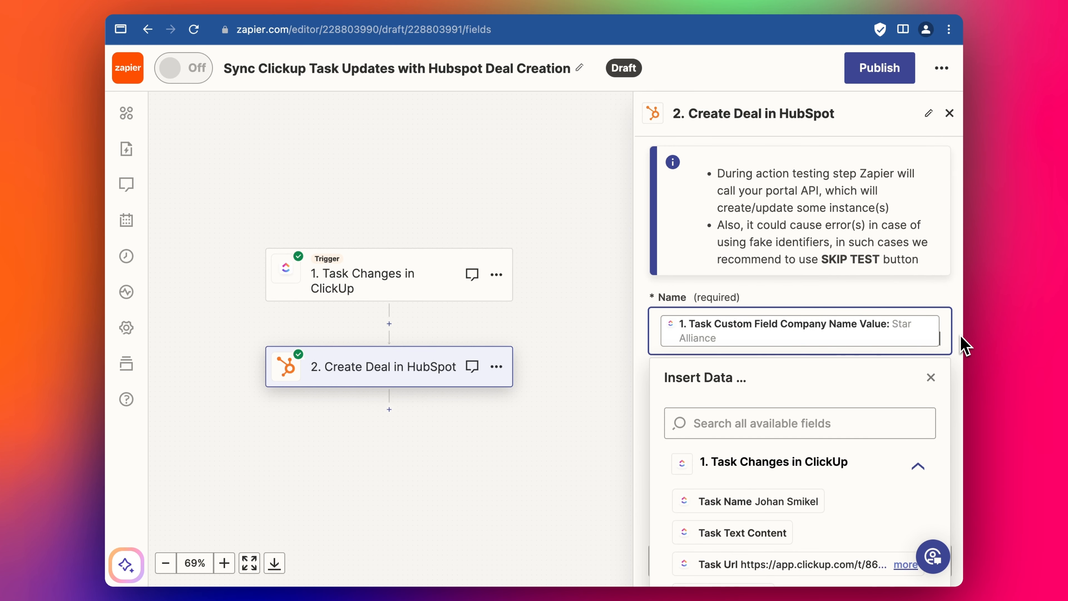
type("-")
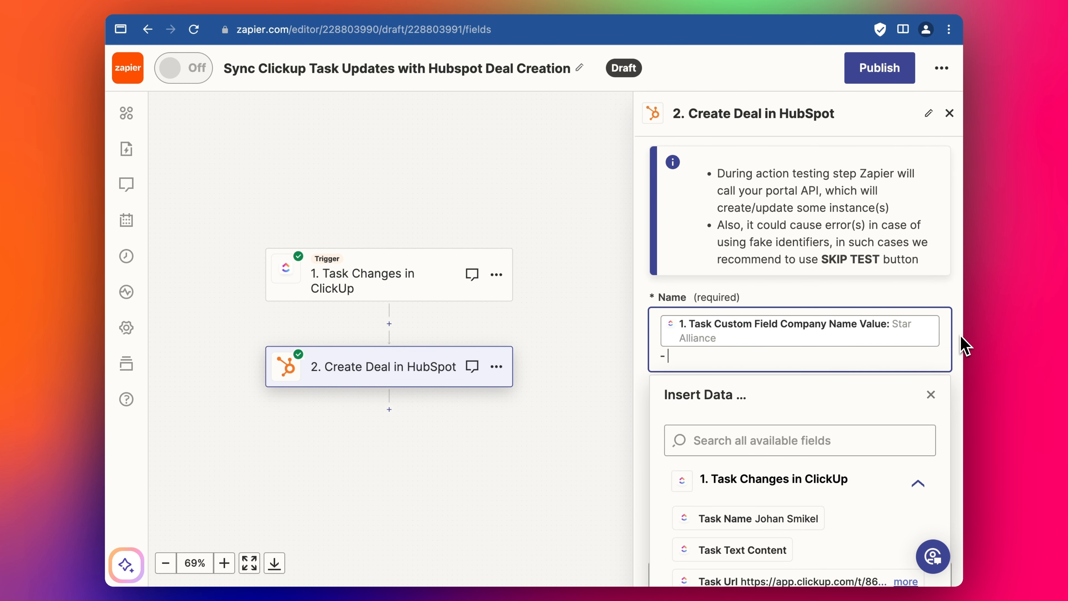
left_click(789, 522)
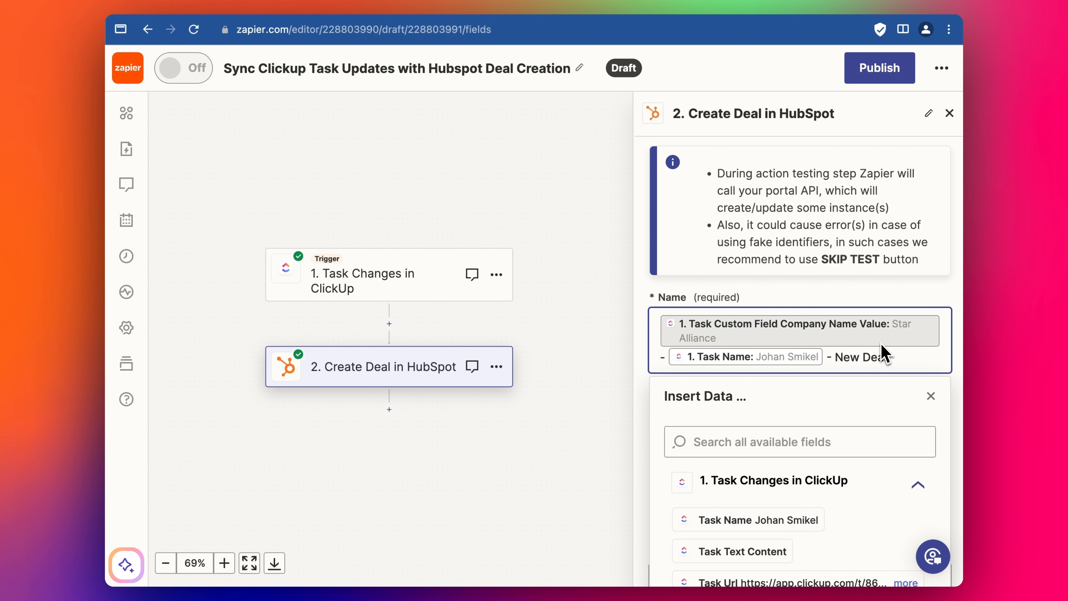
- Finish the action setup with the extended deal name and retest the step to send another deal to HubSpot
scroll(883, 354, "down", 20)
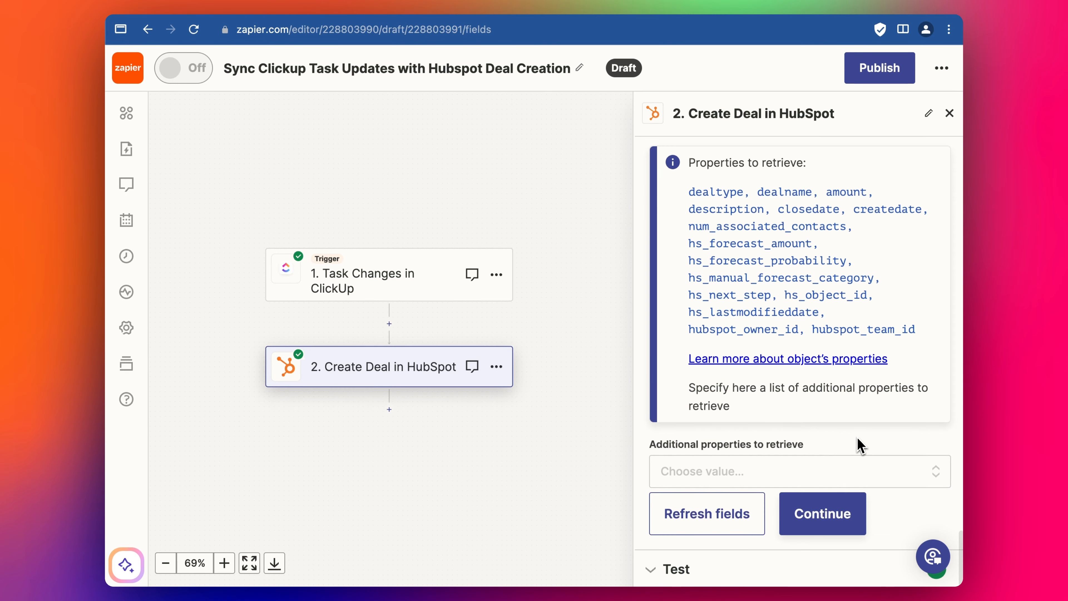
left_click(850, 530)
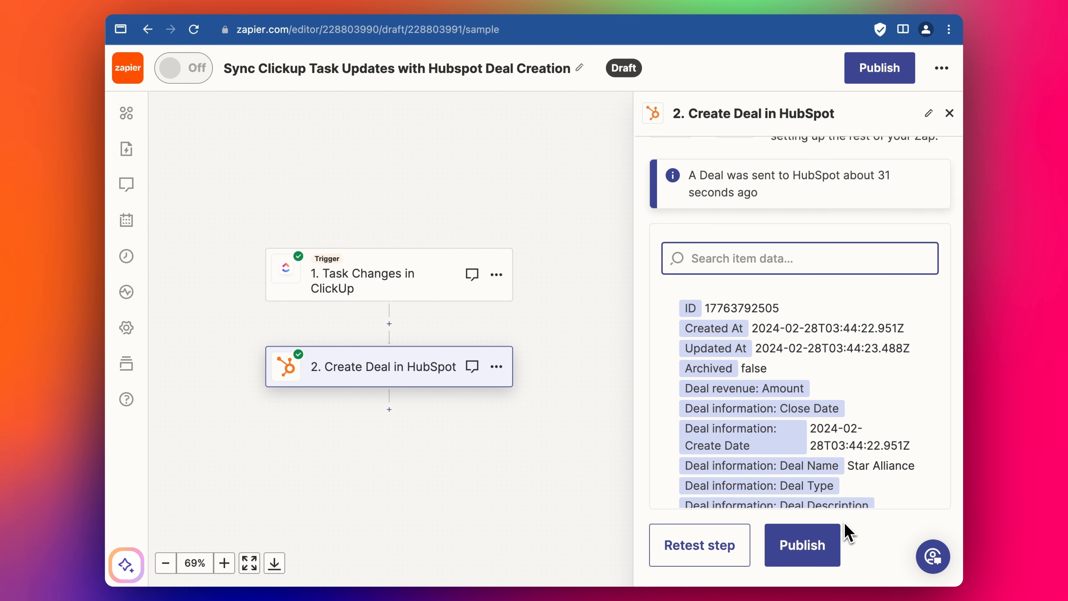
left_click(702, 549)
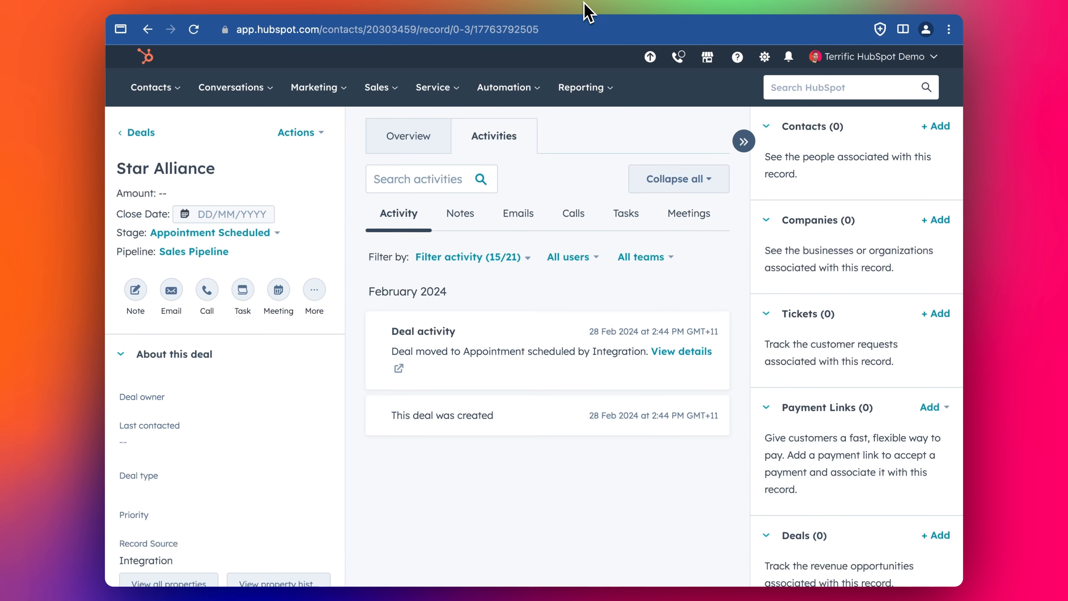
- In HubSpot, open the newest Star Alliance deal from the deals list and compare it with the Prospect Follow-Up List in ClickUp
left_click(147, 133)
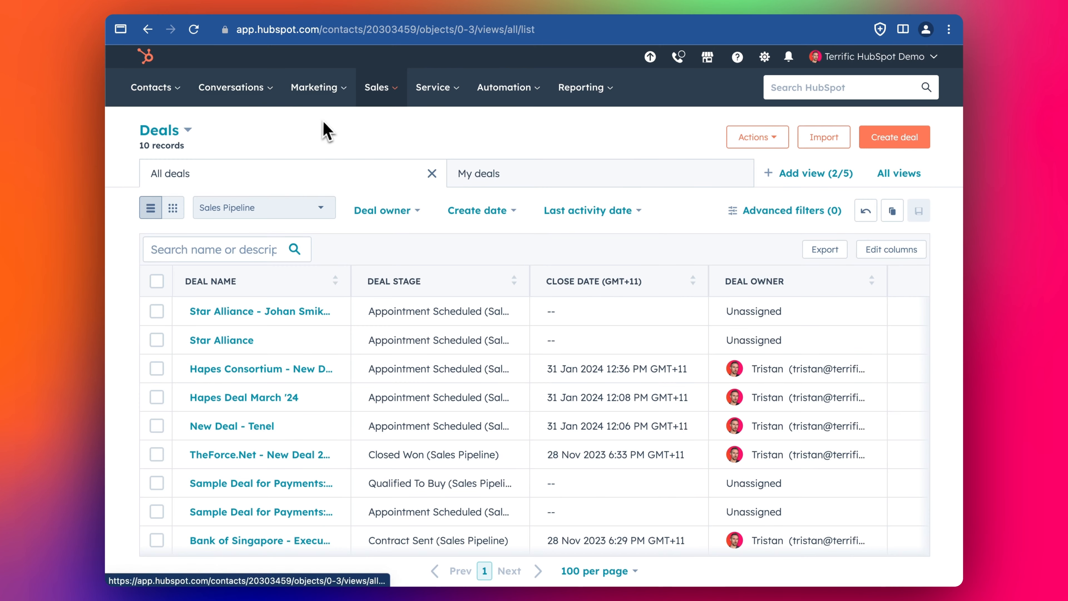
left_click(222, 313)
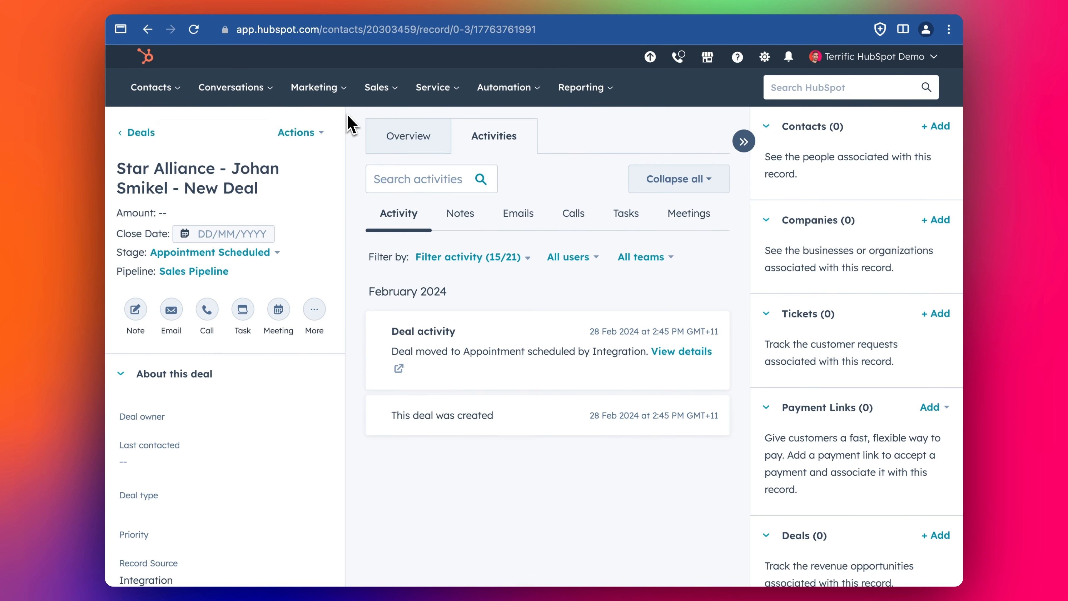
left_click(279, 5)
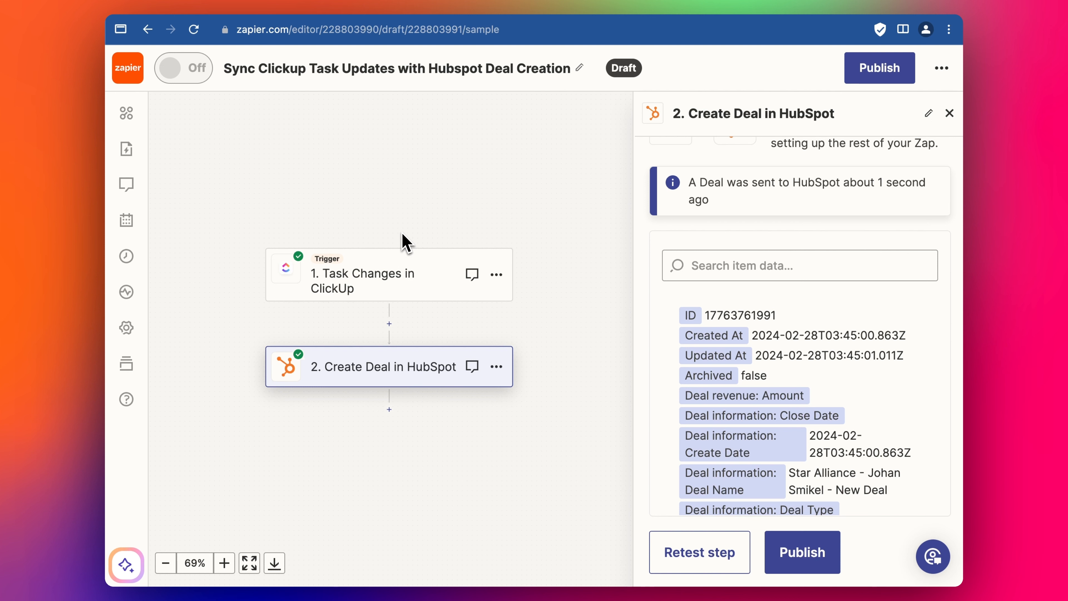
left_click(401, 6)
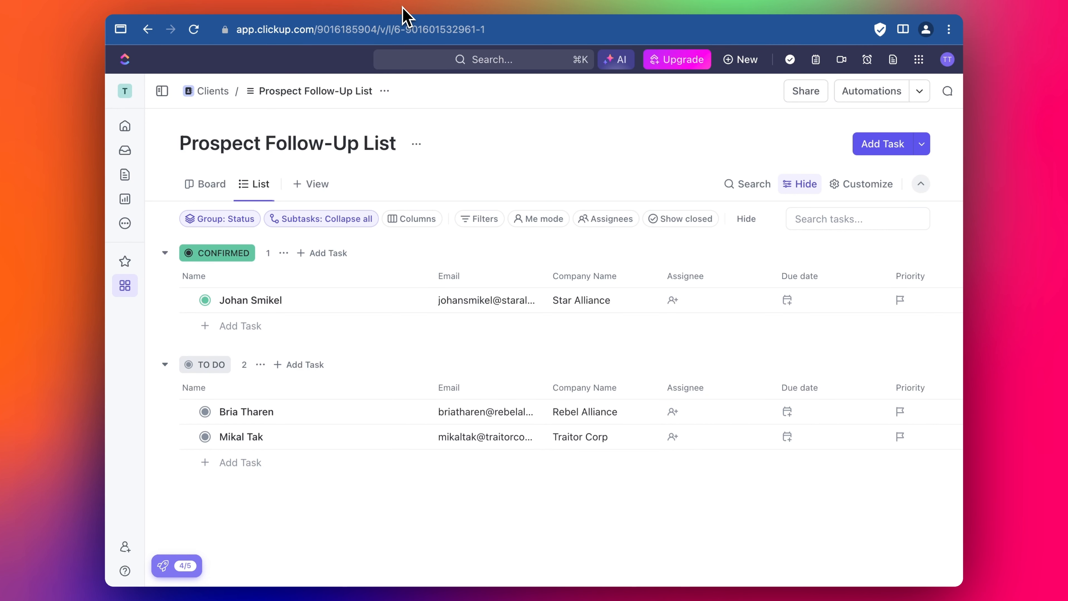
left_click(571, 5)
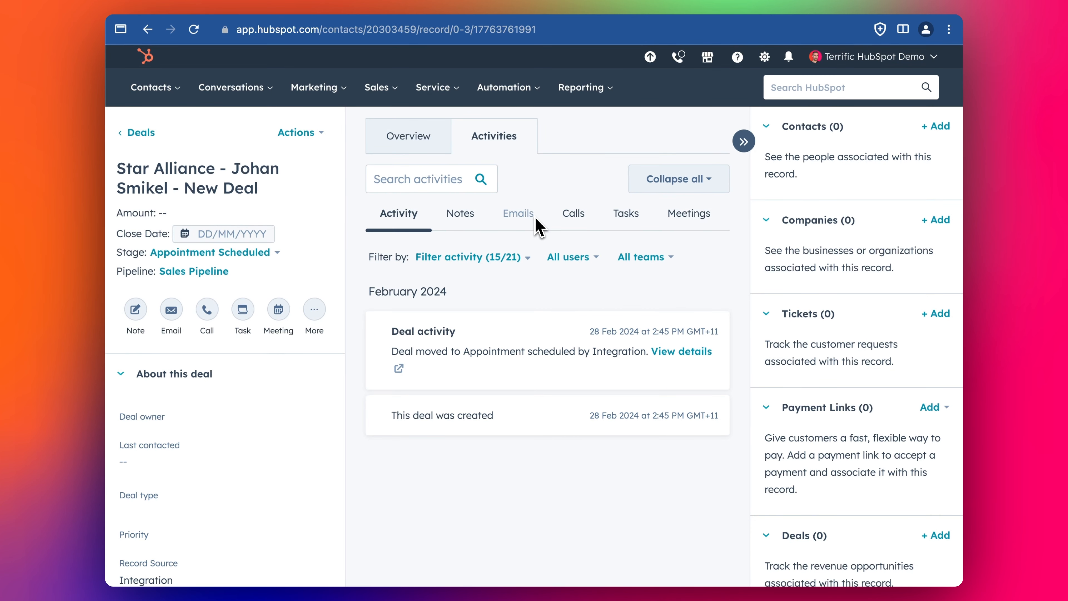
left_click(442, 9)
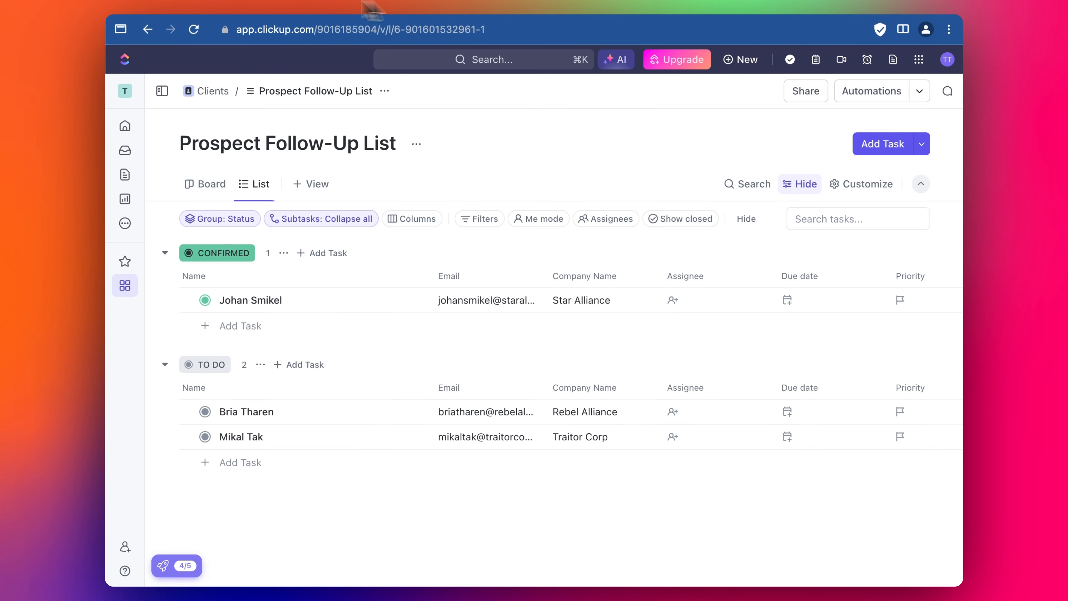